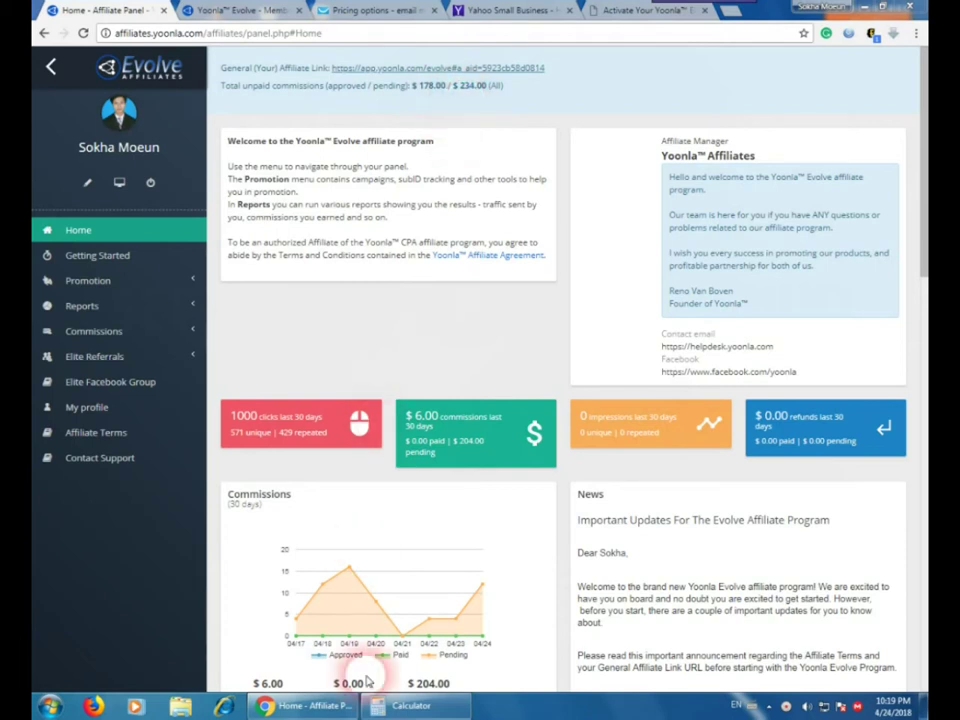
- Add the unpaid approved and pending commissions in Calculator as 178 + 234, and minimize it
{"action": "left_click", "coordinate": [395, 706]}
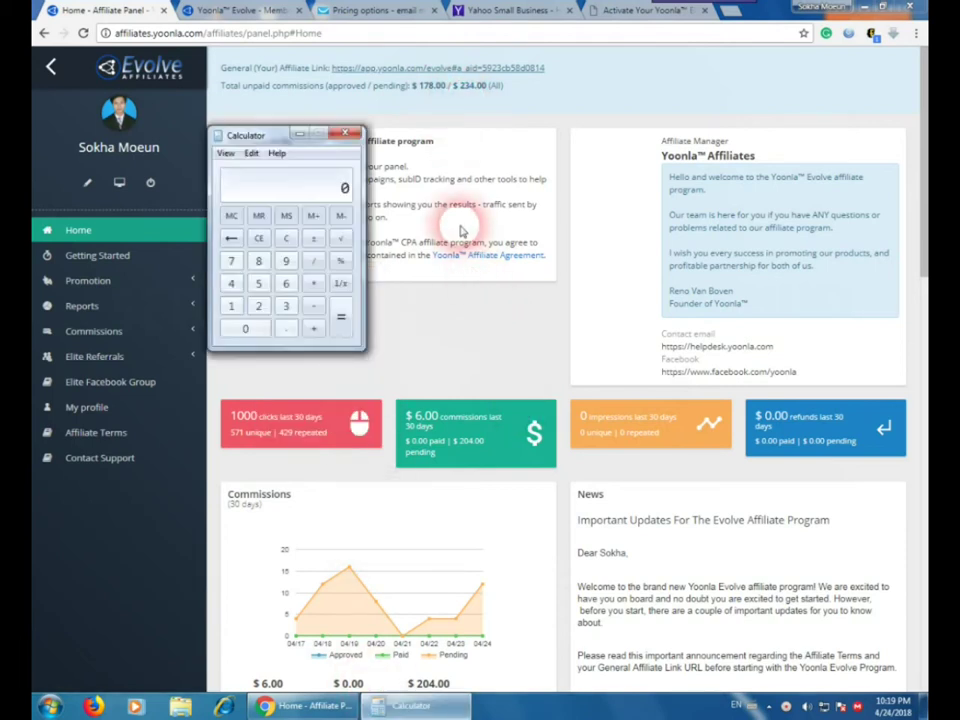
{"action": "left_click", "coordinate": [231, 306]}
{"action": "left_click", "coordinate": [231, 260]}
{"action": "left_click", "coordinate": [258, 260]}
{"action": "left_click", "coordinate": [316, 330]}
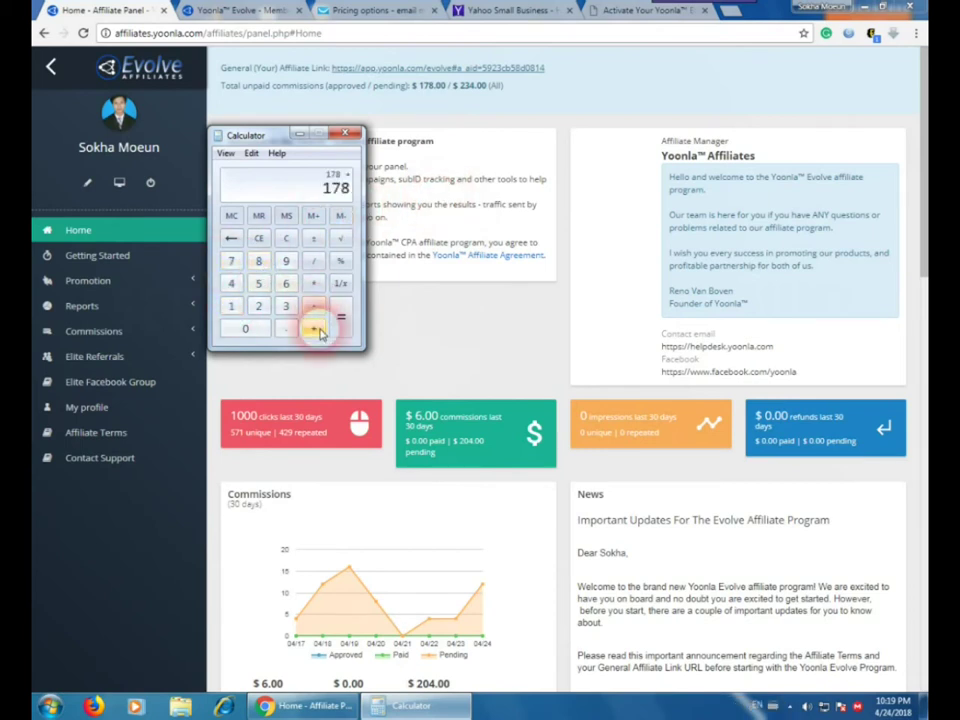
{"action": "left_click", "coordinate": [258, 306]}
{"action": "left_click", "coordinate": [286, 307]}
{"action": "left_click", "coordinate": [233, 283]}
{"action": "left_click", "coordinate": [340, 320]}
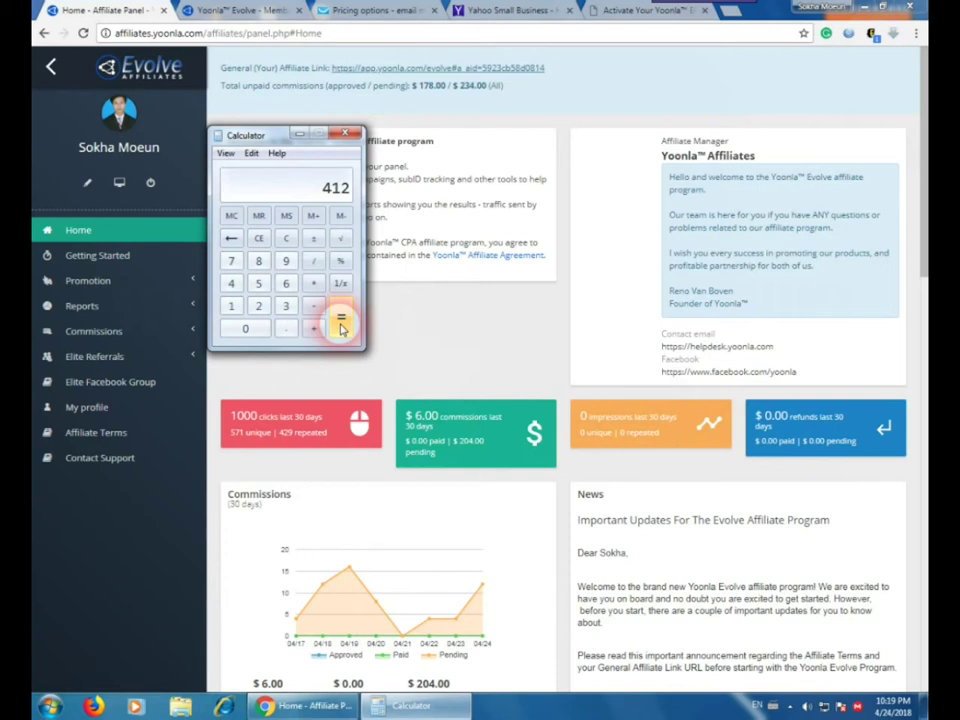
{"action": "left_click", "coordinate": [299, 133]}
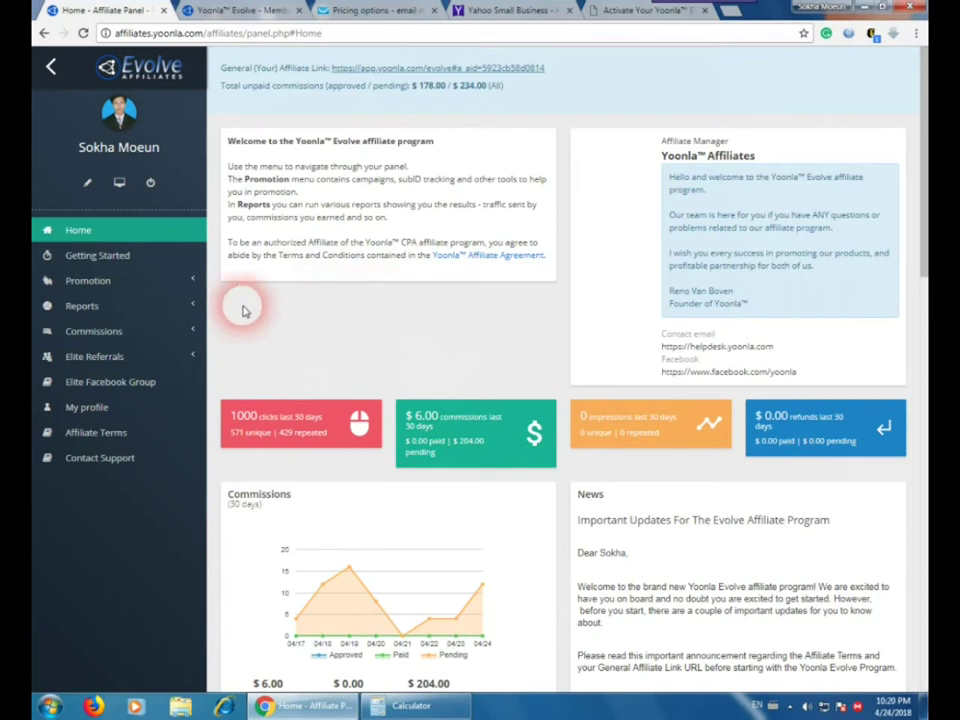
- Review the full list of all commissions in the affiliate panel, with their countries and statuses, and return to the panel's home page
{"action": "left_click", "coordinate": [139, 333]}
{"action": "left_click", "coordinate": [128, 363]}
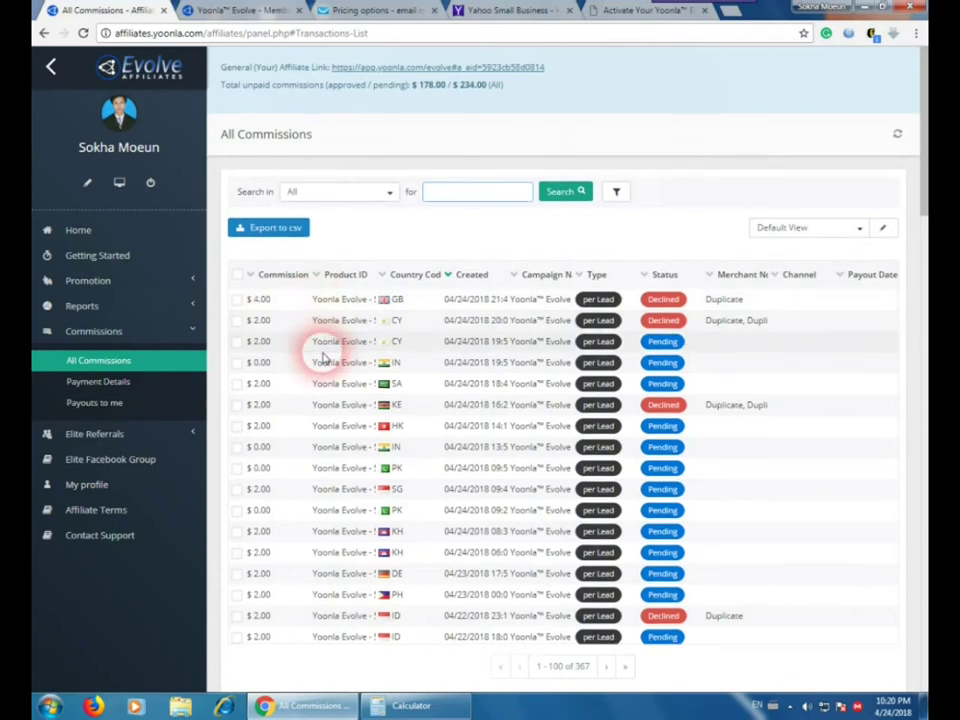
{"action": "scroll", "coordinate": [322, 358], "scroll_direction": "down", "scroll_amount": 2}
{"action": "scroll", "coordinate": [322, 358], "scroll_direction": "down", "scroll_amount": 4}
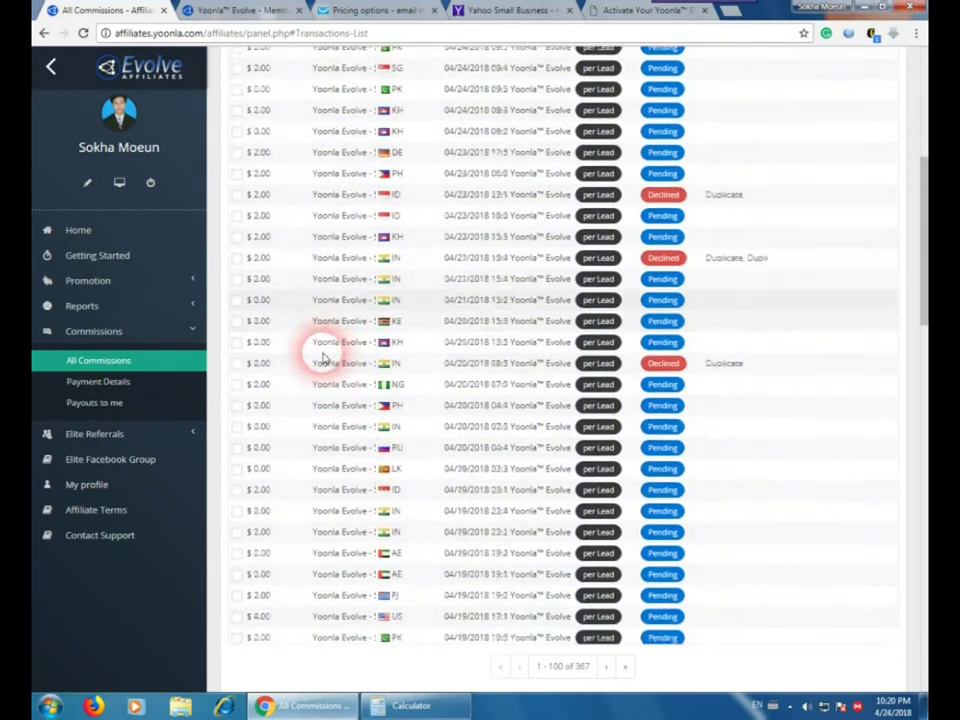
{"action": "scroll", "coordinate": [327, 358], "scroll_direction": "down", "scroll_amount": 3}
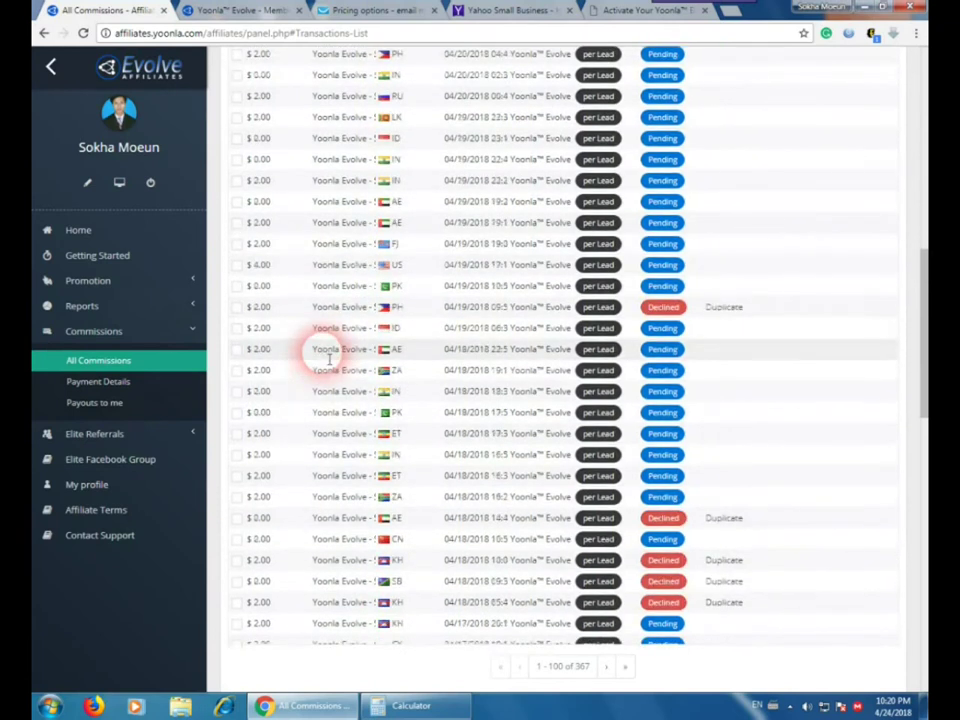
{"action": "scroll", "coordinate": [325, 358], "scroll_direction": "down", "scroll_amount": 1}
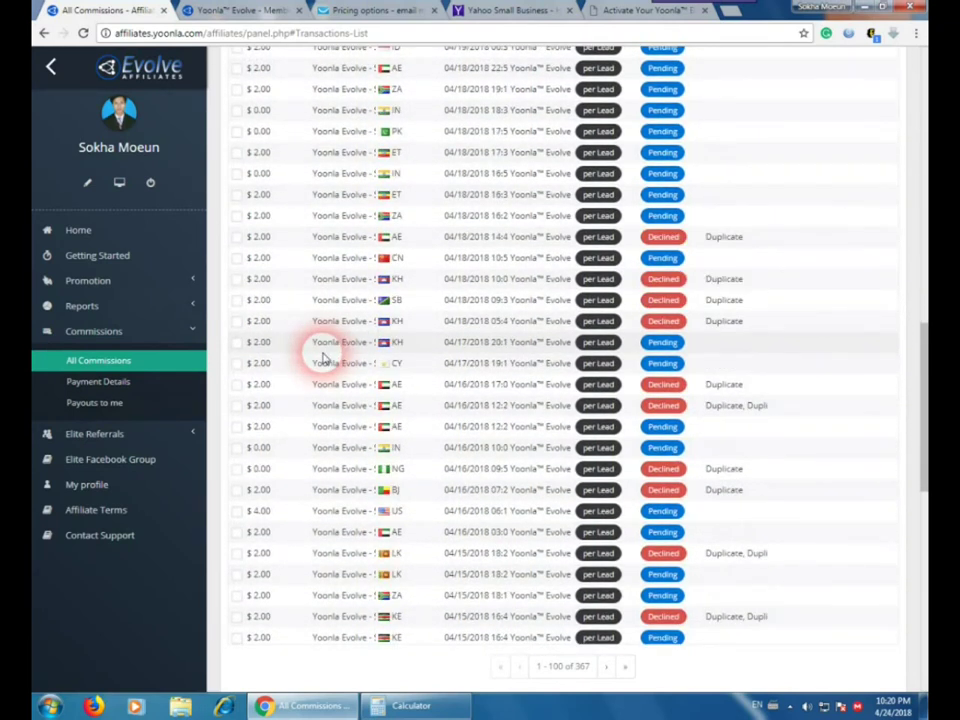
{"action": "scroll", "coordinate": [322, 358], "scroll_direction": "down", "scroll_amount": 1}
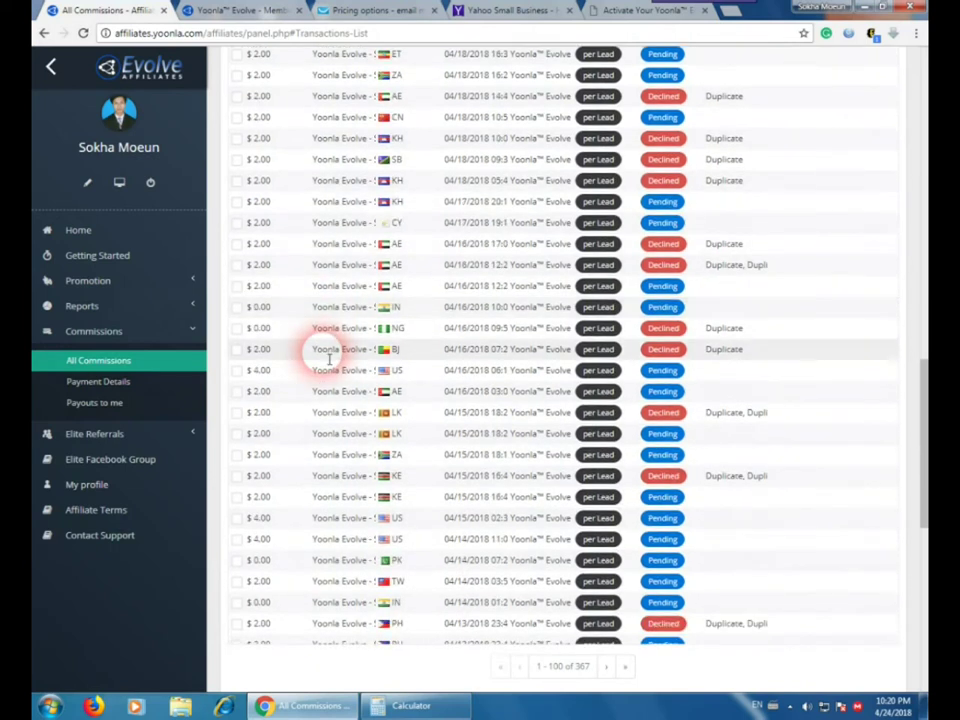
{"action": "scroll", "coordinate": [329, 358], "scroll_direction": "down", "scroll_amount": 2}
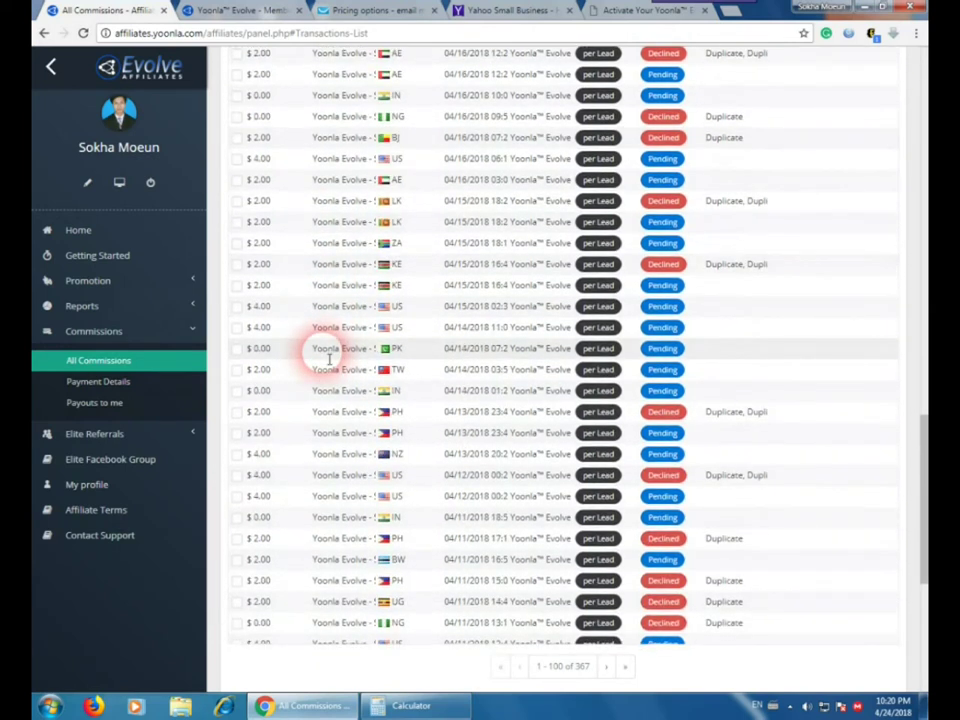
{"action": "scroll", "coordinate": [329, 358], "scroll_direction": "down", "scroll_amount": 1}
{"action": "scroll", "coordinate": [329, 358], "scroll_direction": "down", "scroll_amount": 2}
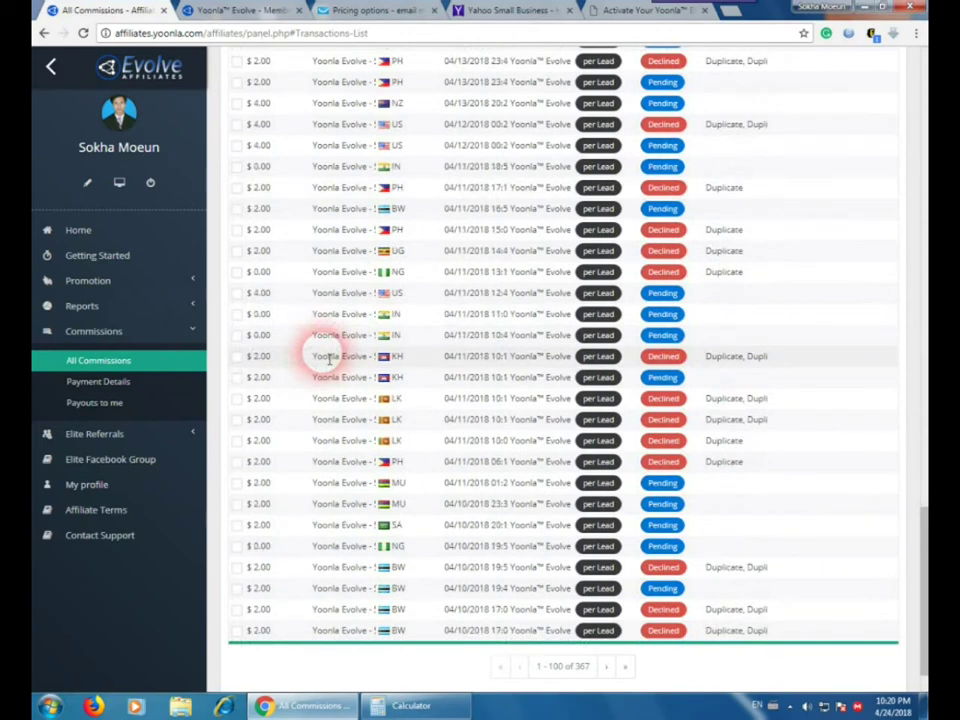
{"action": "scroll", "coordinate": [329, 358], "scroll_direction": "down", "scroll_amount": 1}
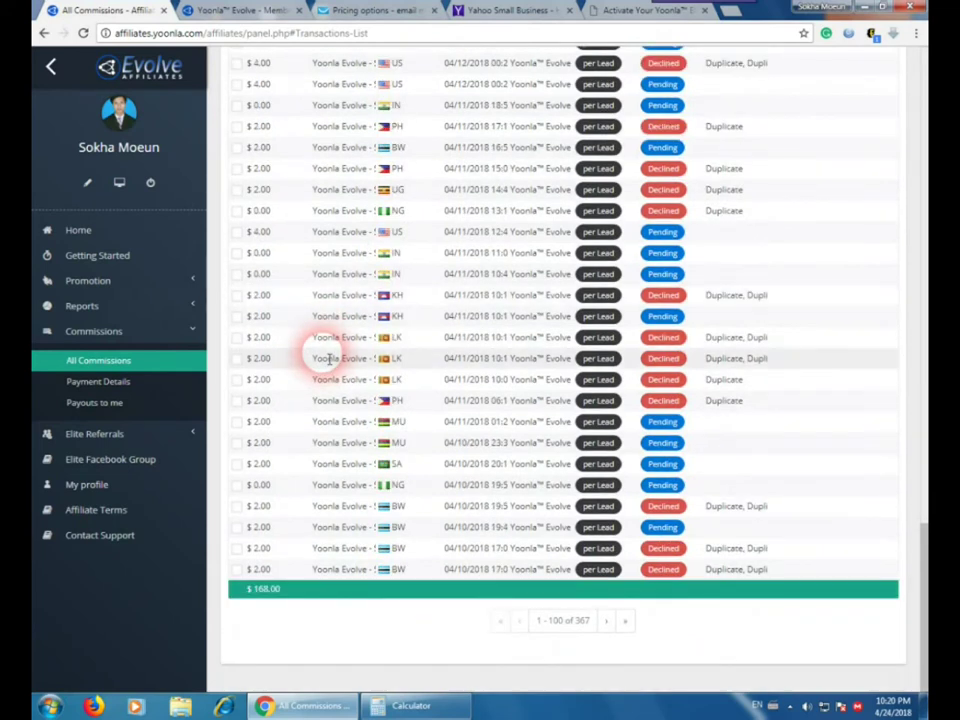
{"action": "scroll", "coordinate": [329, 358], "scroll_direction": "up", "scroll_amount": 12}
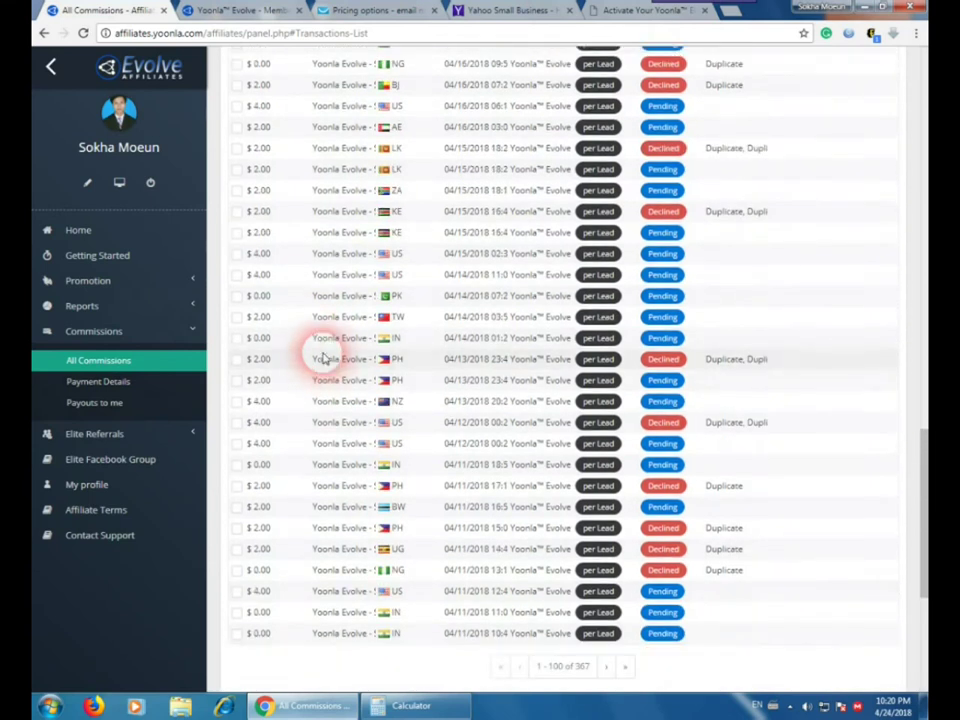
{"action": "scroll", "coordinate": [329, 358], "scroll_direction": "up", "scroll_amount": 5}
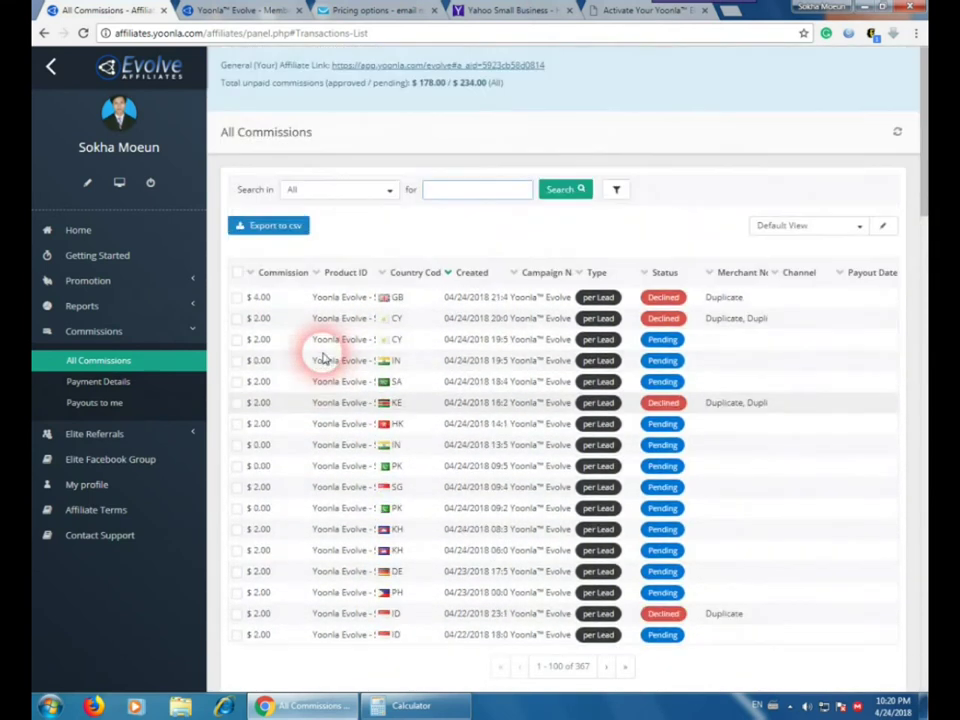
{"action": "left_click", "coordinate": [117, 231]}
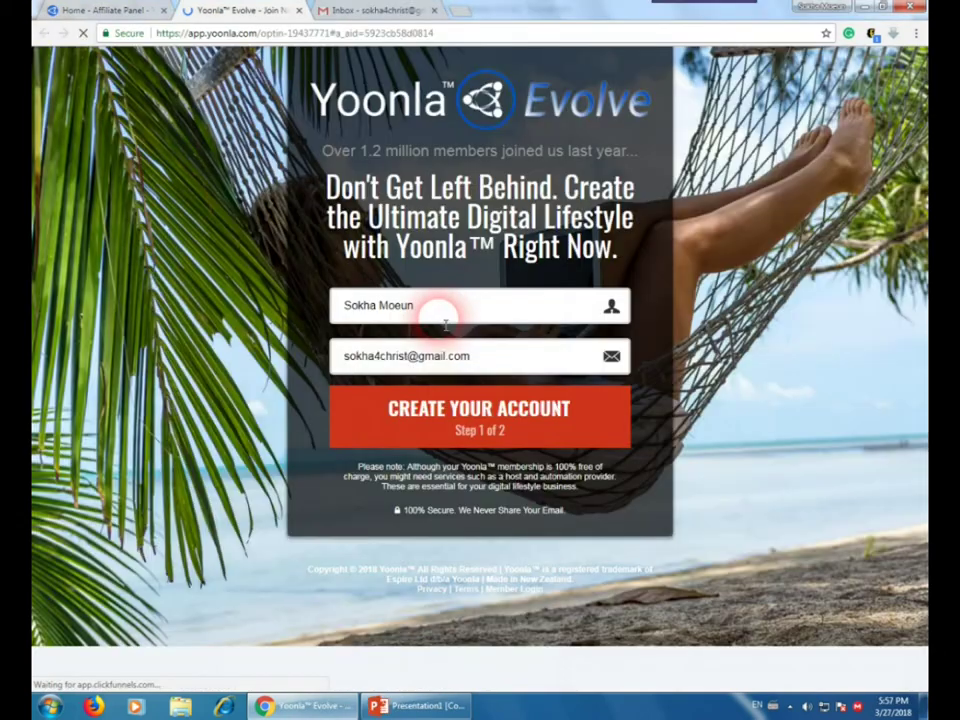
- Check the prefilled full name and e-mail address on the Yoonla Evolve sign-up form and submit it to create the account
{"action": "left_click", "coordinate": [443, 316]}
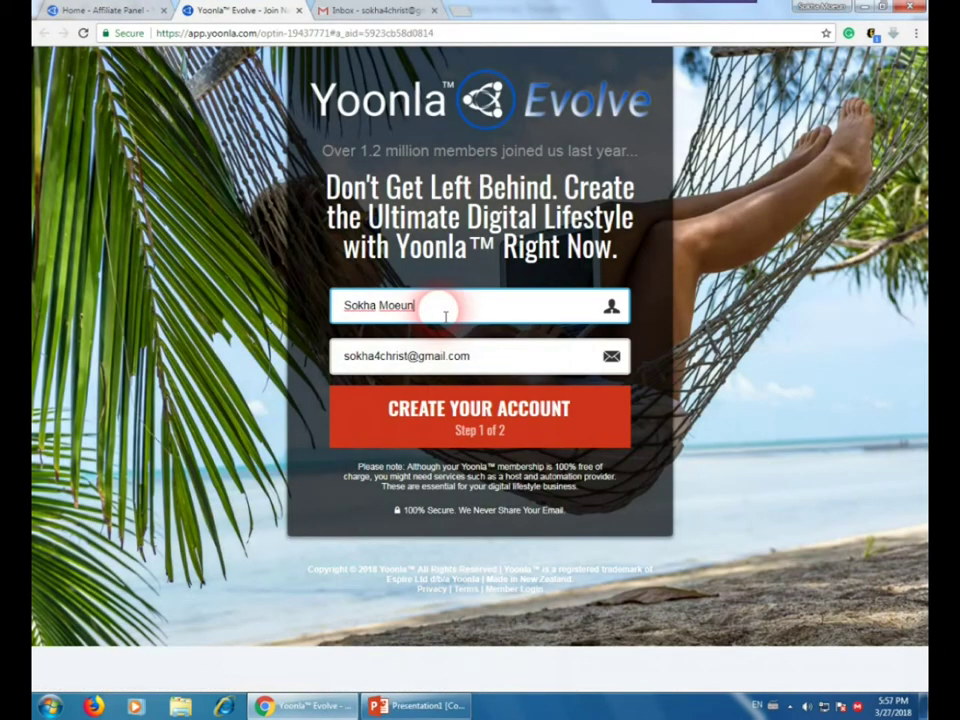
{"action": "triple_click", "coordinate": [445, 316]}
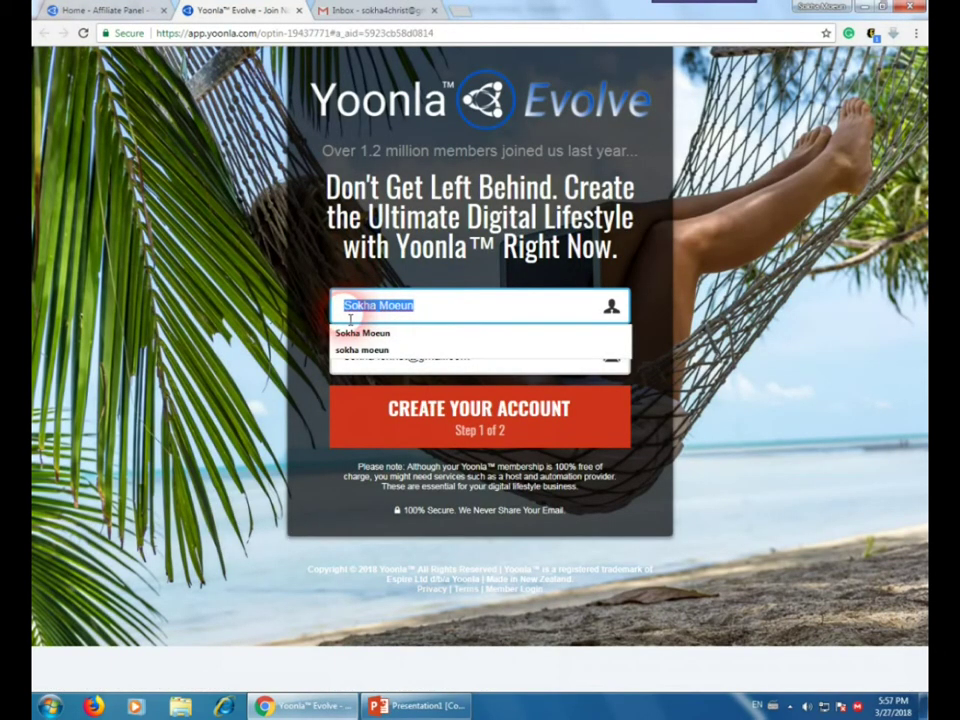
{"action": "left_click", "coordinate": [470, 282]}
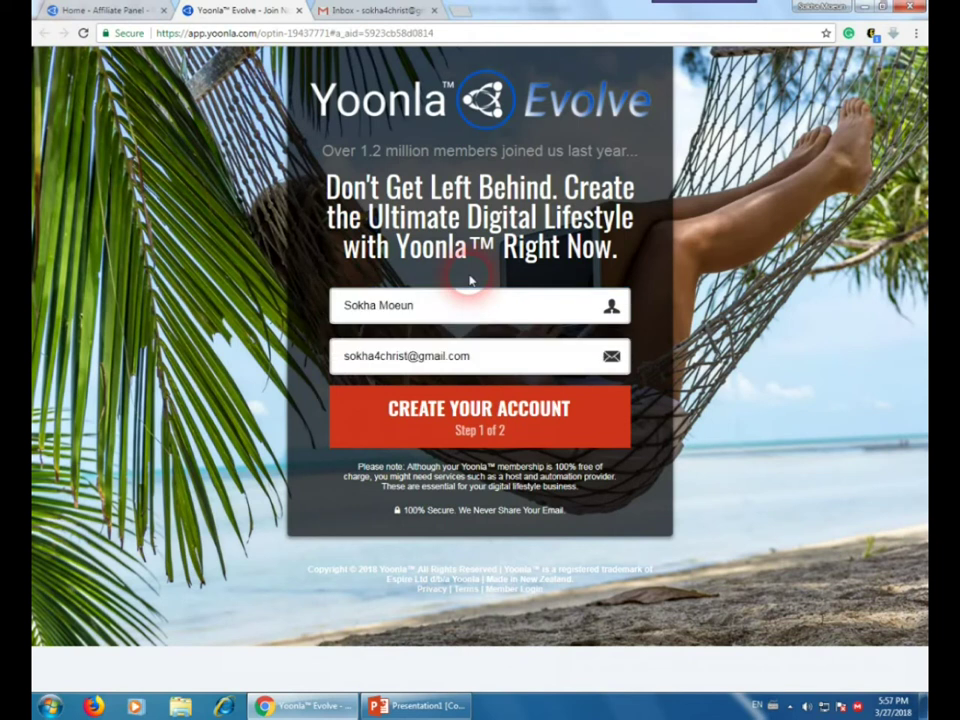
{"action": "left_click", "coordinate": [440, 362]}
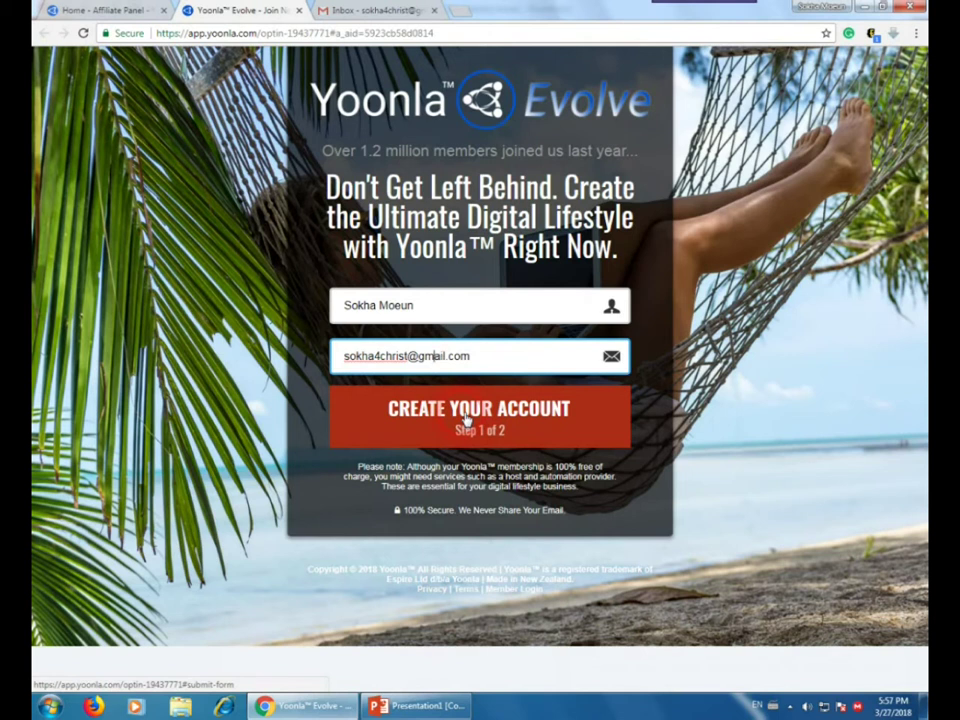
{"action": "left_click", "coordinate": [465, 418]}
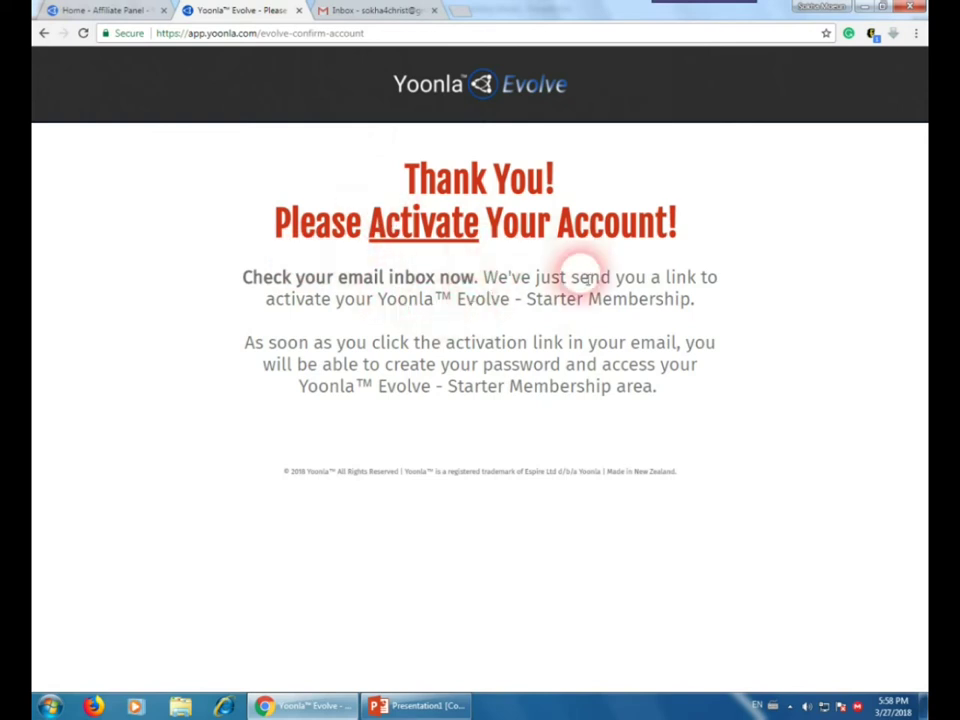
- Open the "ACTION REQUIRED: Please activate your account" message from Yoonla in Gmail and follow its account activation link
{"action": "left_click", "coordinate": [380, 12]}
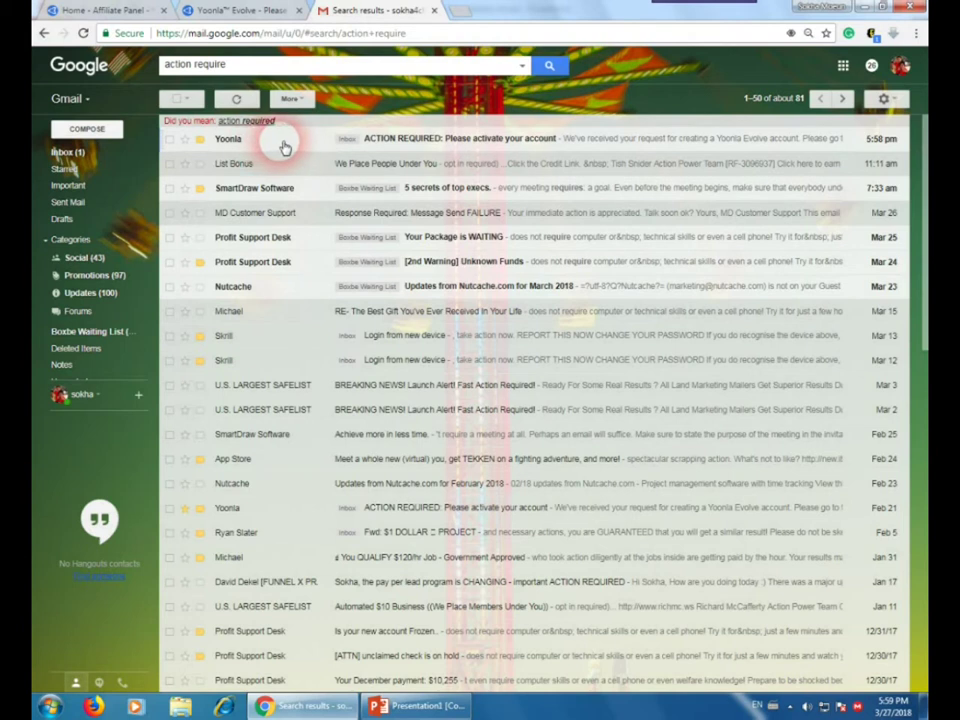
{"action": "left_click", "coordinate": [424, 146]}
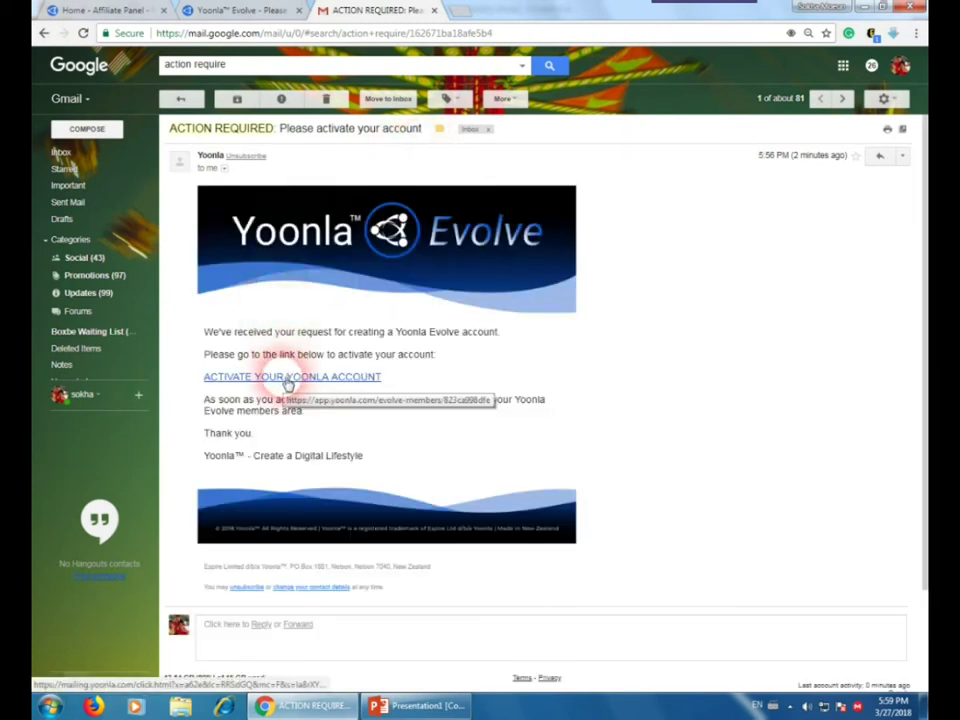
{"action": "left_click", "coordinate": [289, 377]}
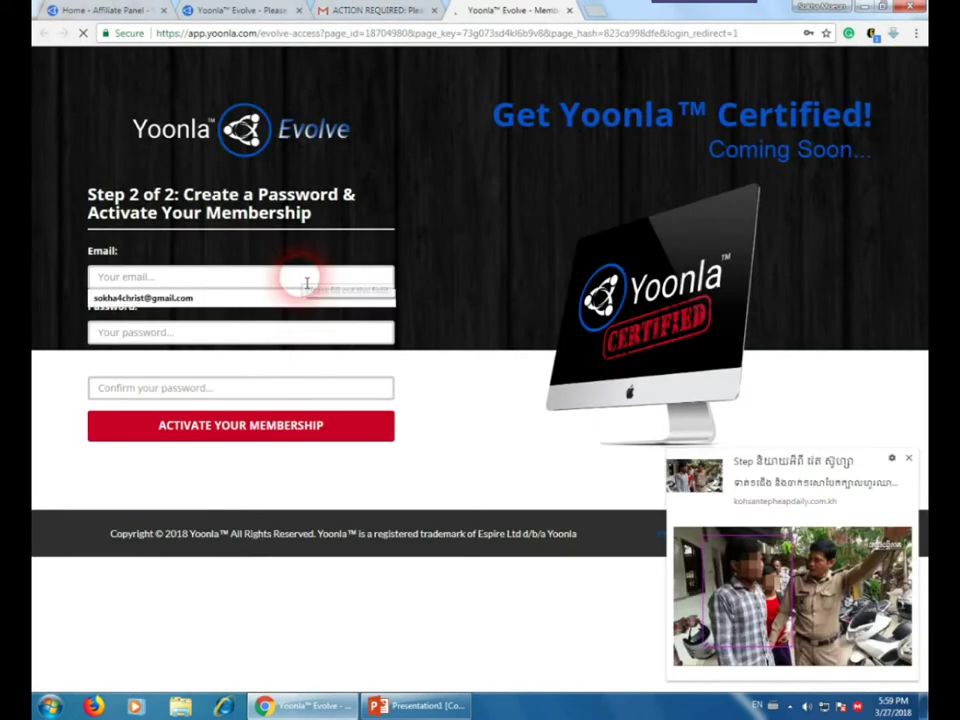
- Enter the account password and its confirmation for the prefilled e-mail address, and activate the membership
{"action": "left_click_drag", "start_coordinate": [307, 281], "coordinate": [95, 277]}
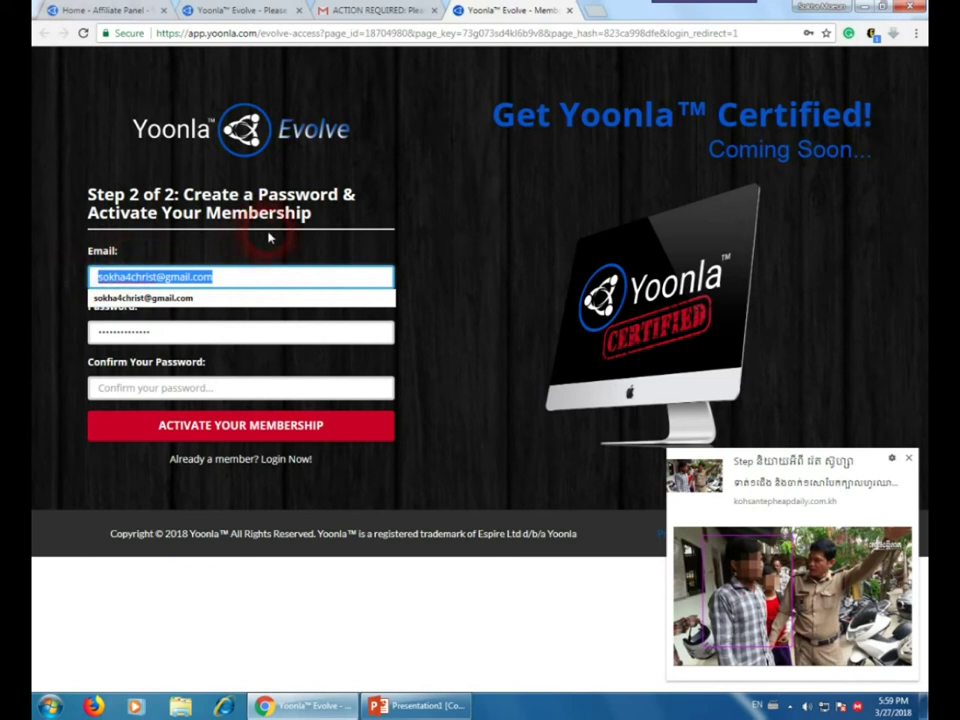
{"action": "left_click", "coordinate": [214, 274]}
{"action": "left_click_drag", "start_coordinate": [195, 319], "coordinate": [78, 336]}
{"action": "type", "text": "•••••••"}
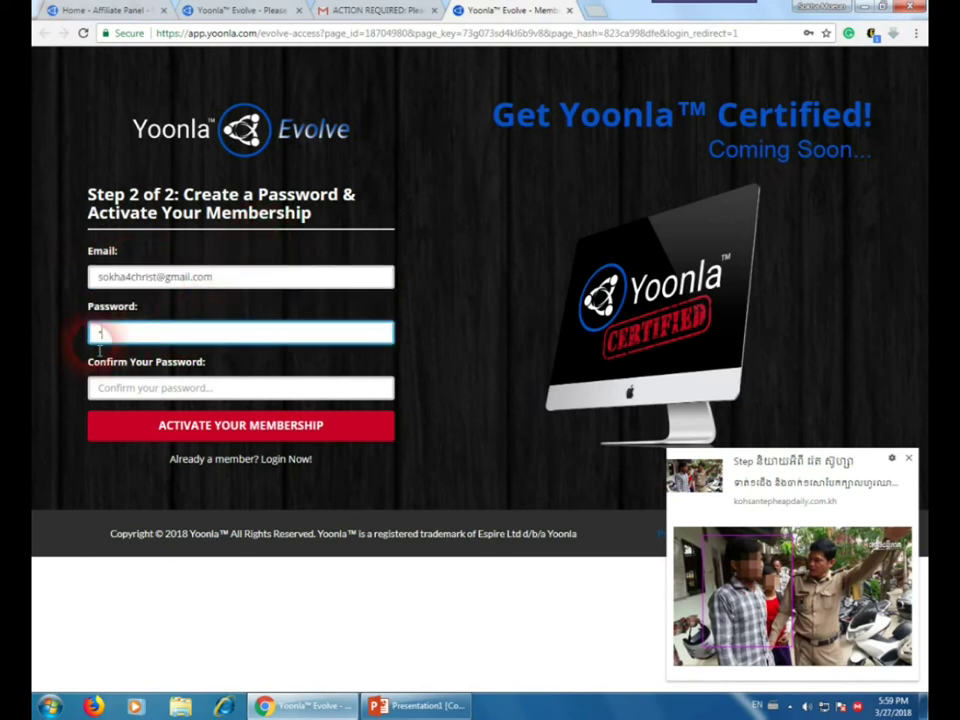
{"action": "type", "text": "•••••"}
{"action": "key", "text": "Tab"}
{"action": "type", "text": "••••••••••••"}
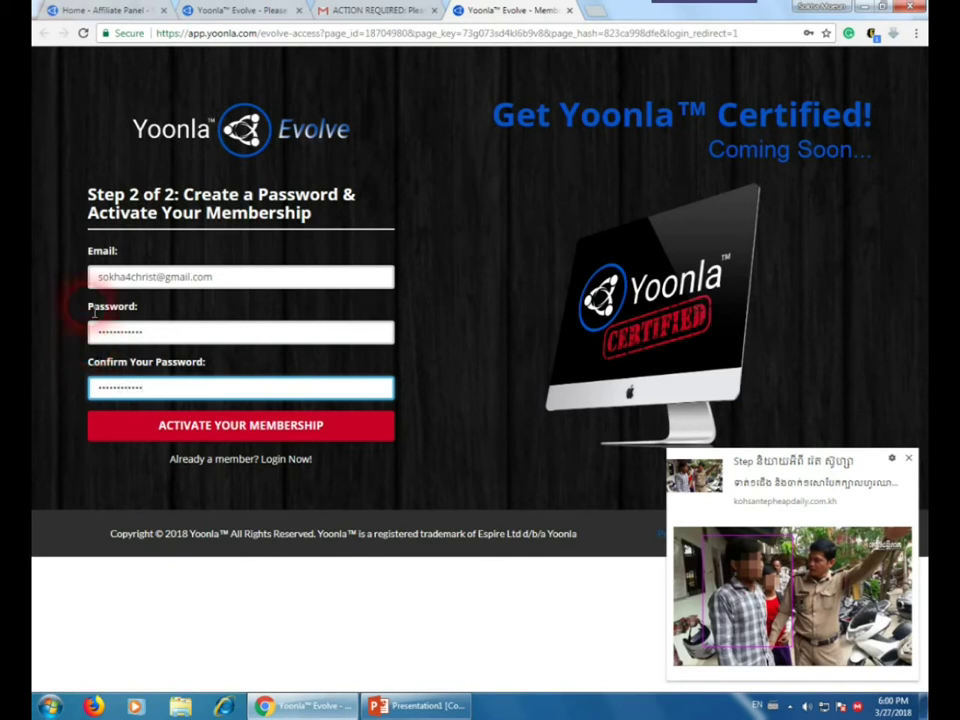
{"action": "left_click", "coordinate": [229, 435]}
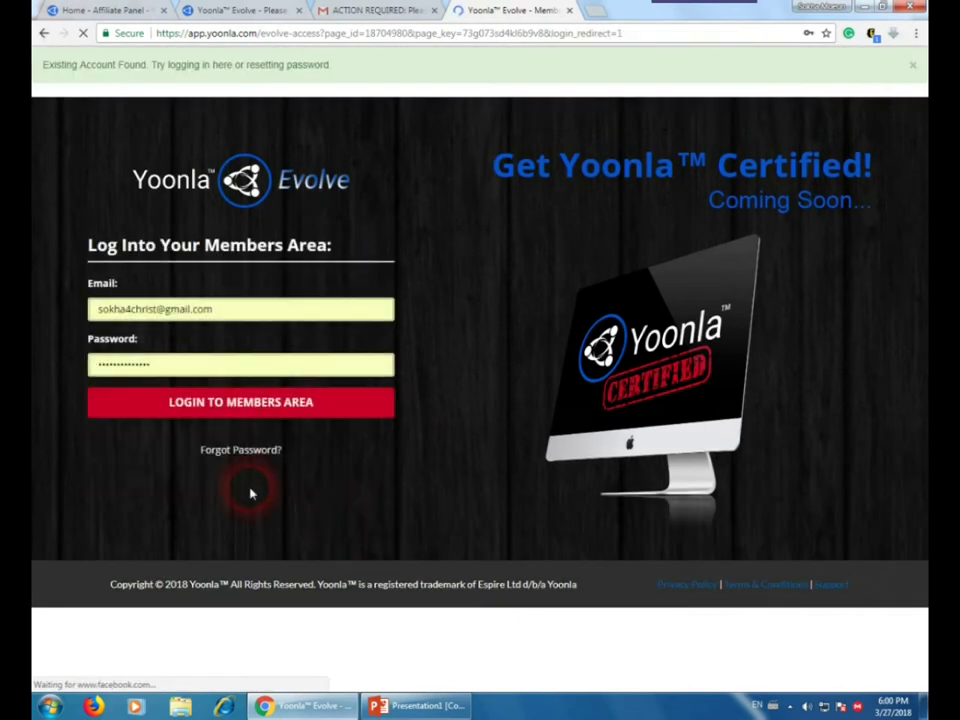
- Log into the Yoonla members area with the prefilled credentials and look over the Step 7 lesson page
{"action": "left_click", "coordinate": [242, 405]}
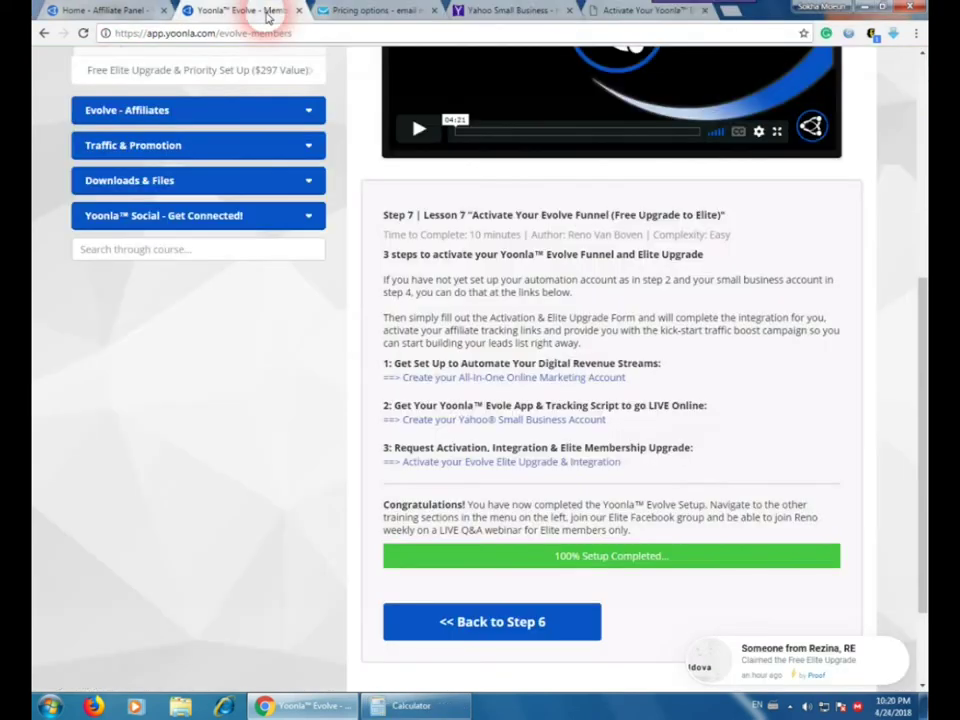
{"action": "scroll", "coordinate": [381, 321], "scroll_direction": "up", "scroll_amount": 5}
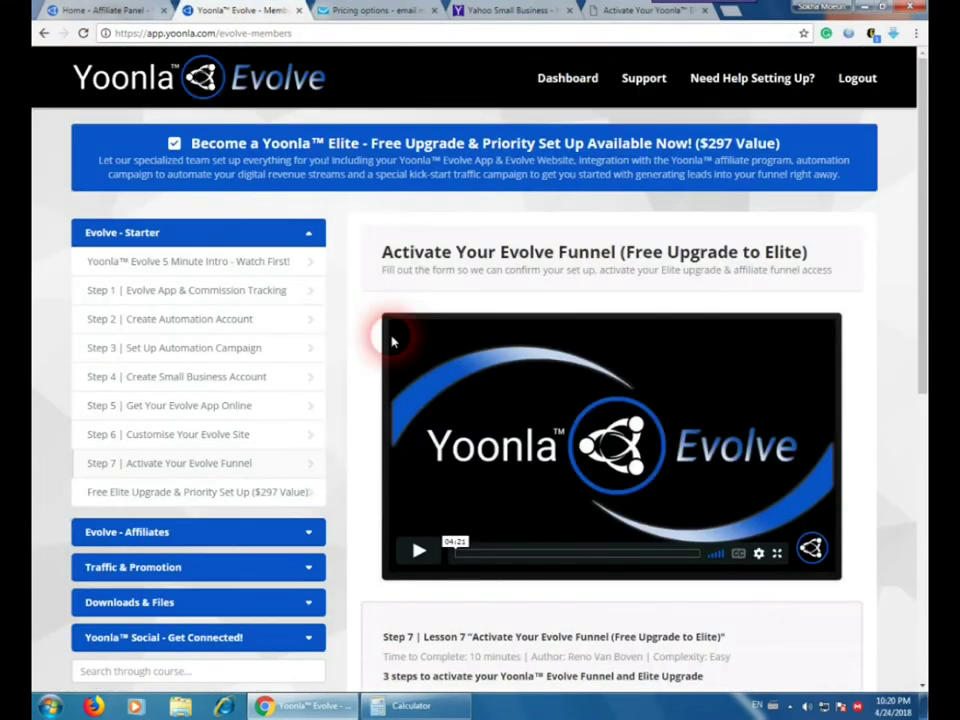
{"action": "scroll", "coordinate": [392, 341], "scroll_direction": "down", "scroll_amount": 3}
{"action": "scroll", "coordinate": [392, 341], "scroll_direction": "up", "scroll_amount": 3}
{"action": "scroll", "coordinate": [392, 341], "scroll_direction": "down", "scroll_amount": 3}
{"action": "scroll", "coordinate": [392, 336], "scroll_direction": "up", "scroll_amount": 3}
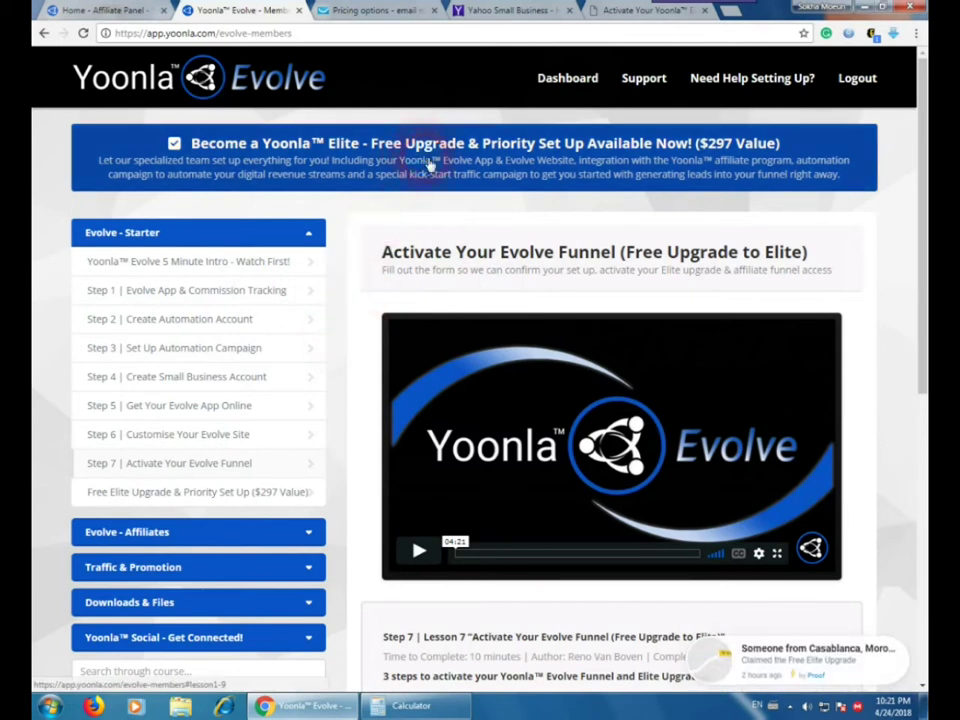
- Open the free Yoonla Elite upgrade and priority setup page and look through its activation steps
{"action": "left_click", "coordinate": [430, 164]}
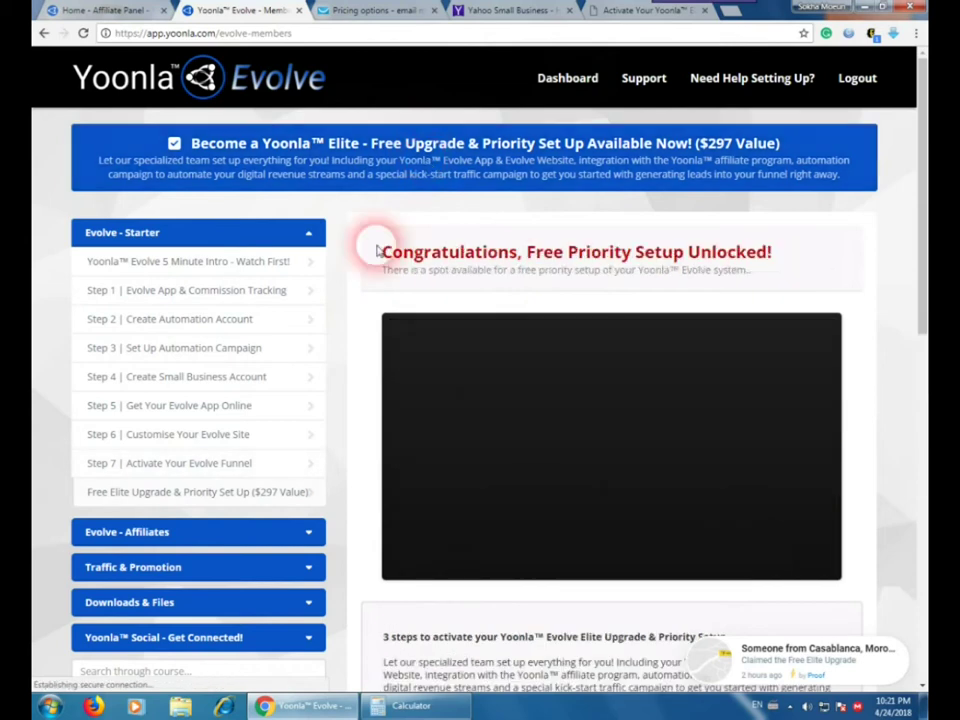
{"action": "scroll", "coordinate": [362, 336], "scroll_direction": "down", "scroll_amount": 4}
{"action": "scroll", "coordinate": [360, 332], "scroll_direction": "up", "scroll_amount": 3}
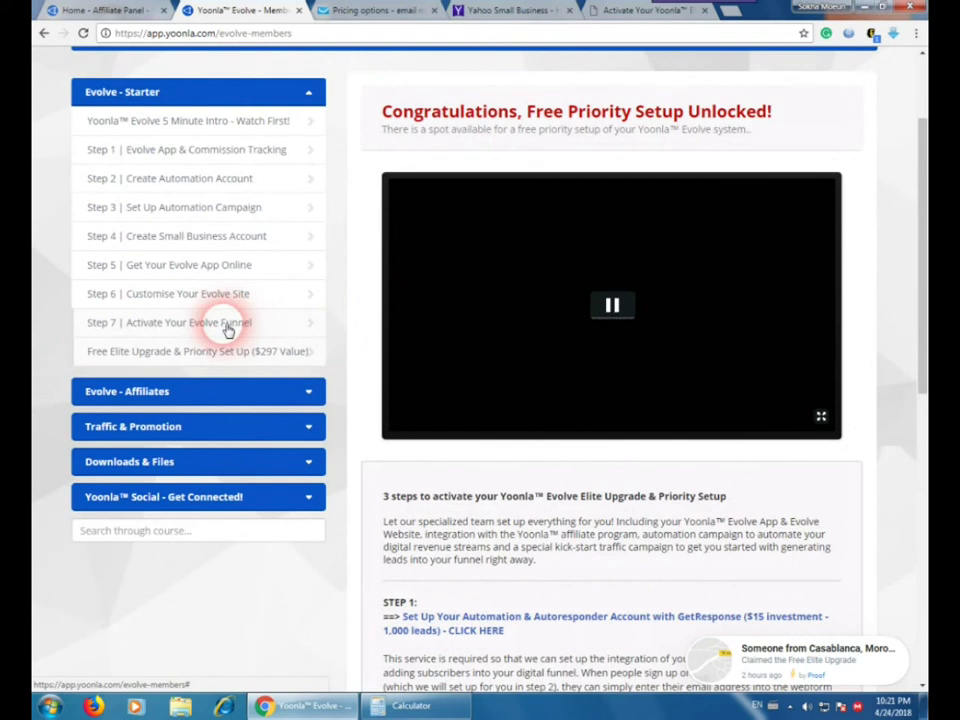
- Review the three activation steps in the lesson "Step 7 | Activate Your Evolve Funnel", and bring up the open GetResponse pricing options page
{"action": "left_click", "coordinate": [226, 323]}
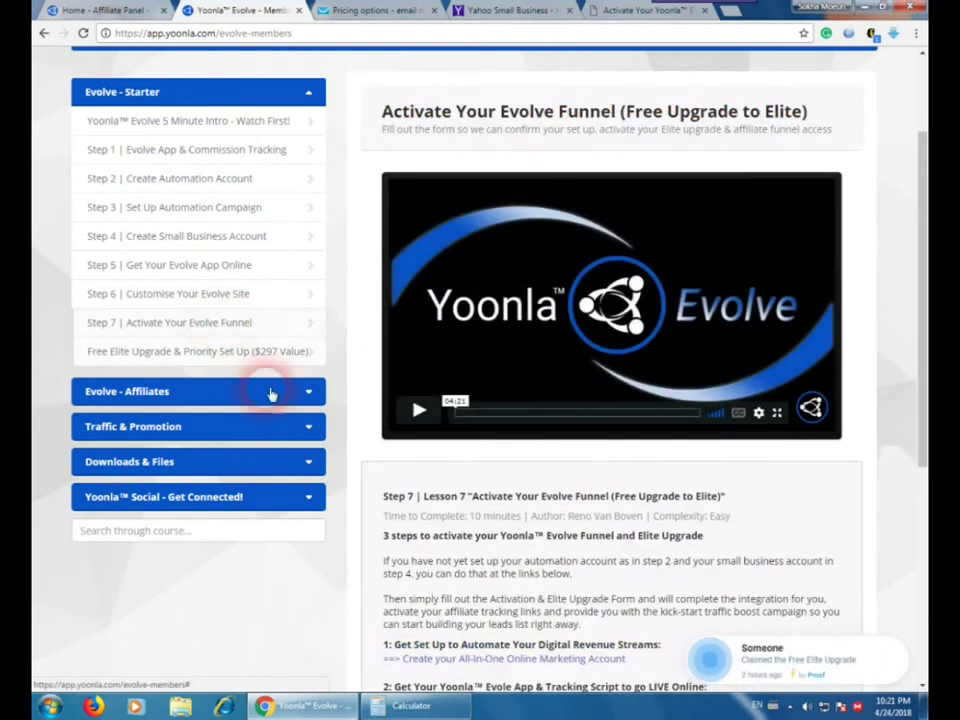
{"action": "scroll", "coordinate": [407, 520], "scroll_direction": "down", "scroll_amount": 3}
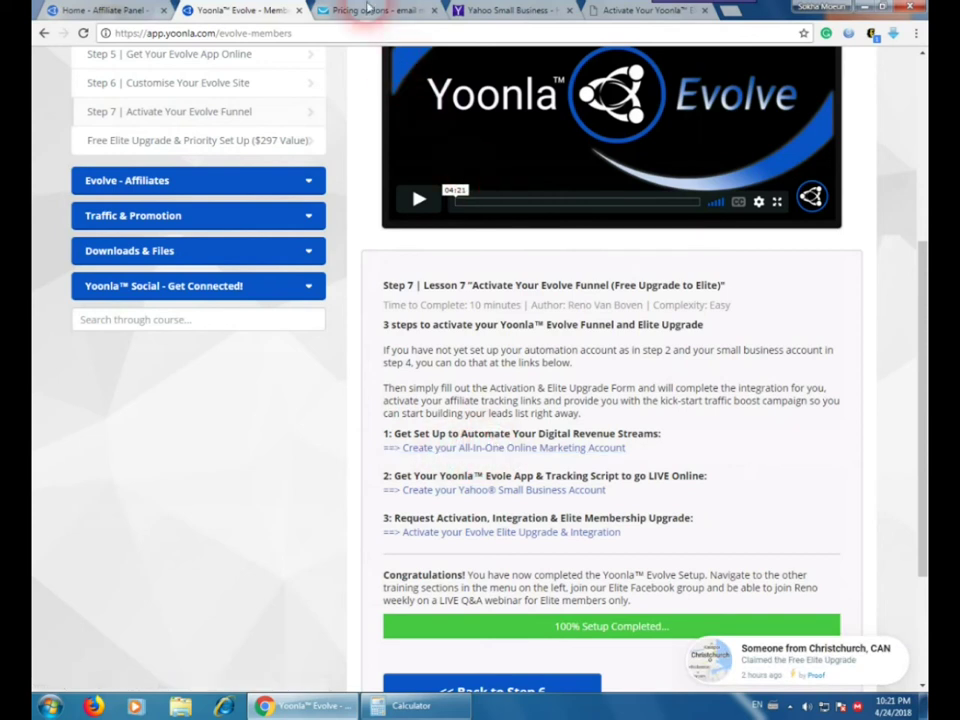
{"action": "left_click", "coordinate": [377, 11]}
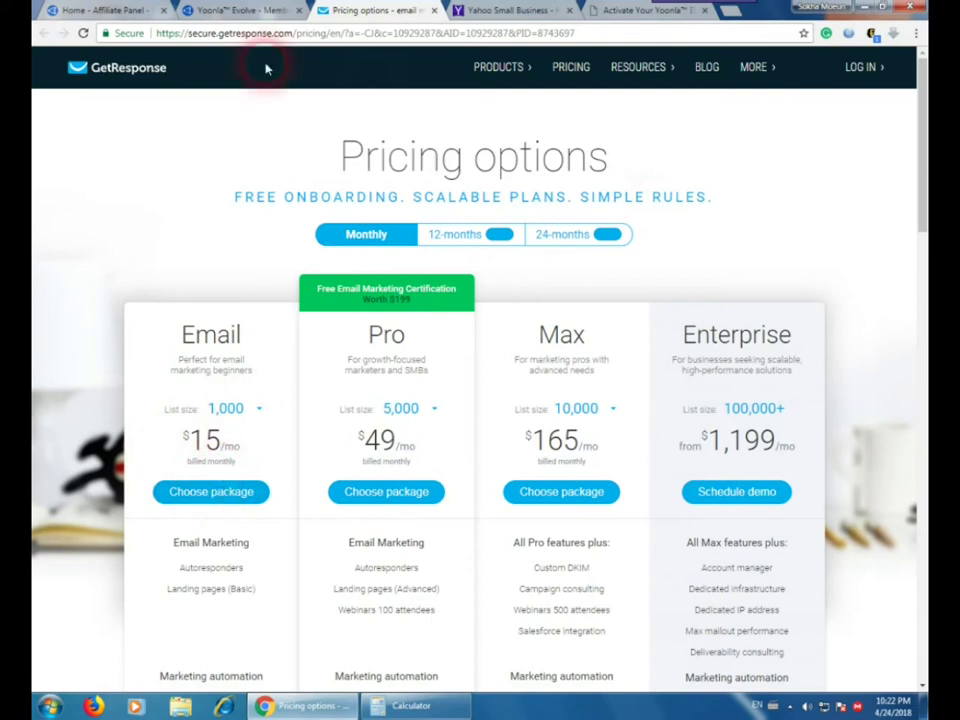
- Review the Yahoo Small Business hosting plans named in the lesson's second step, and compare them with the GetResponse pricing options
{"action": "left_click", "coordinate": [205, 10]}
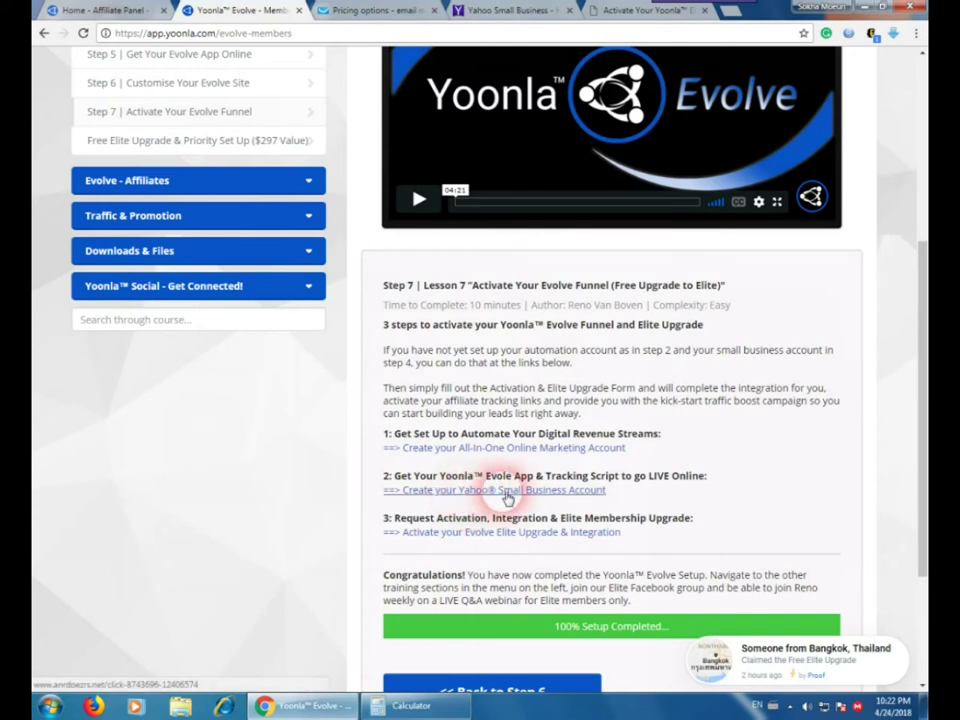
{"action": "left_click", "coordinate": [509, 16]}
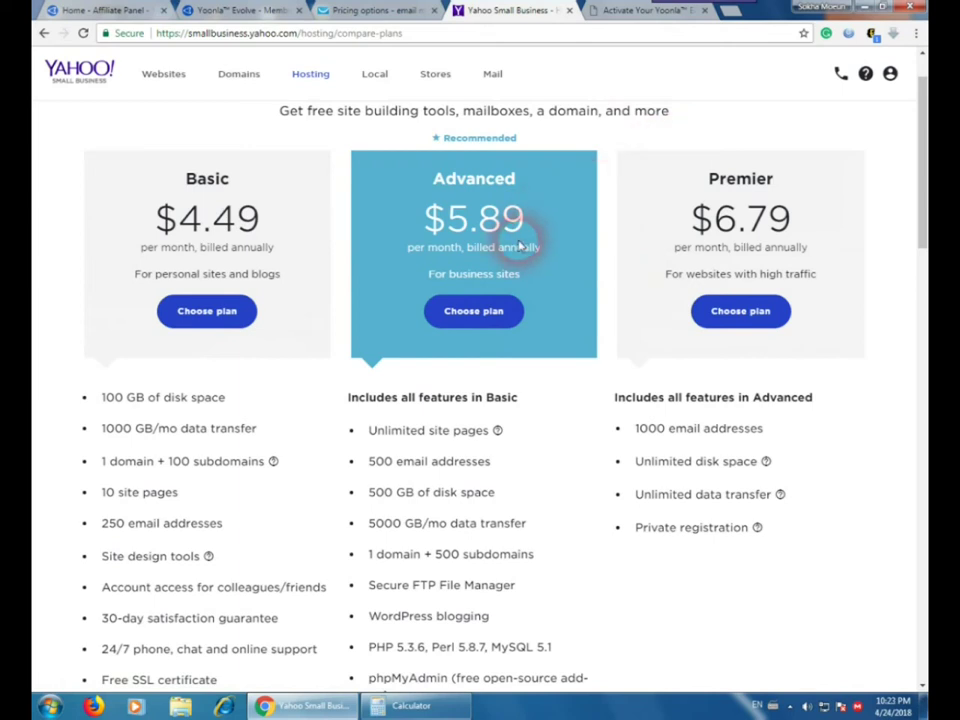
{"action": "left_click", "coordinate": [335, 11]}
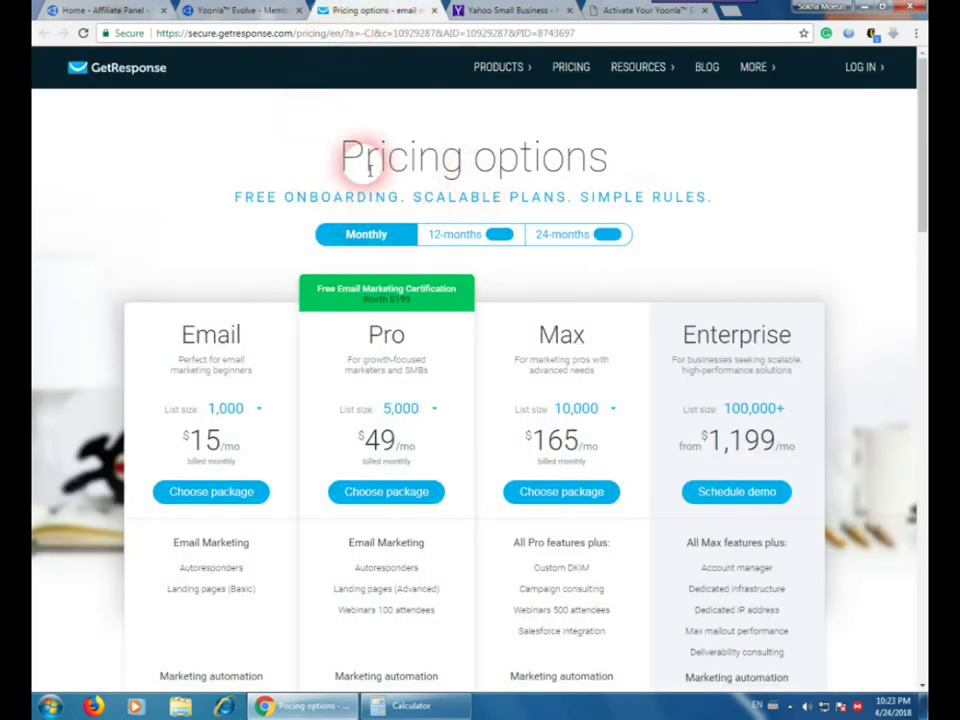
{"action": "left_click", "coordinate": [510, 10]}
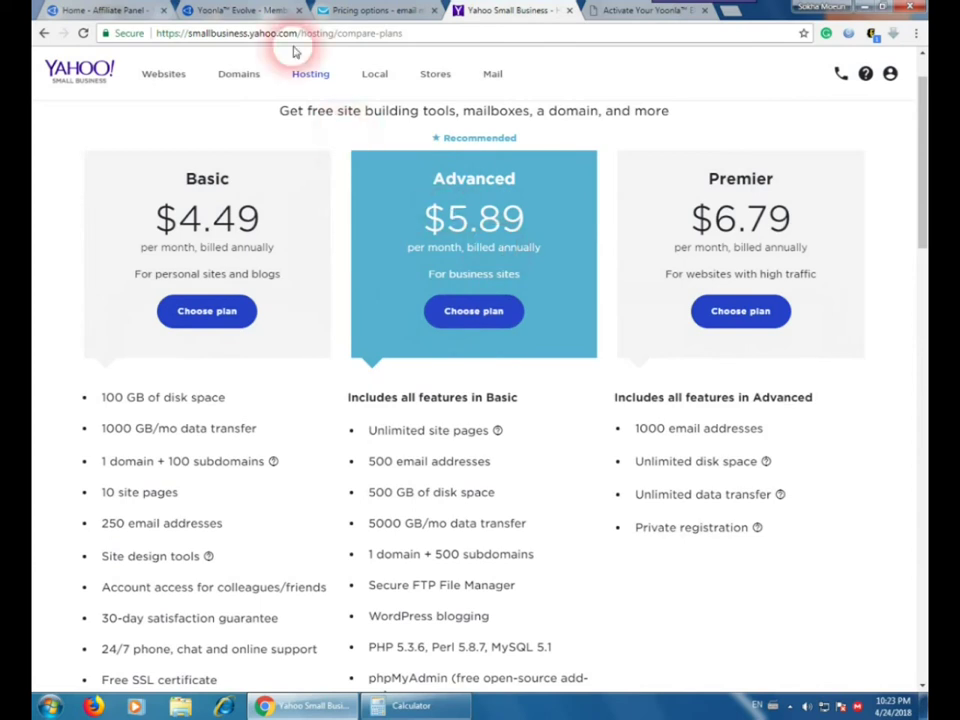
- Bring up the Elite upgrade and priority setup form from the lesson's third step, and examine its name, email, Yahoo domain and username fields
{"action": "left_click", "coordinate": [215, 12]}
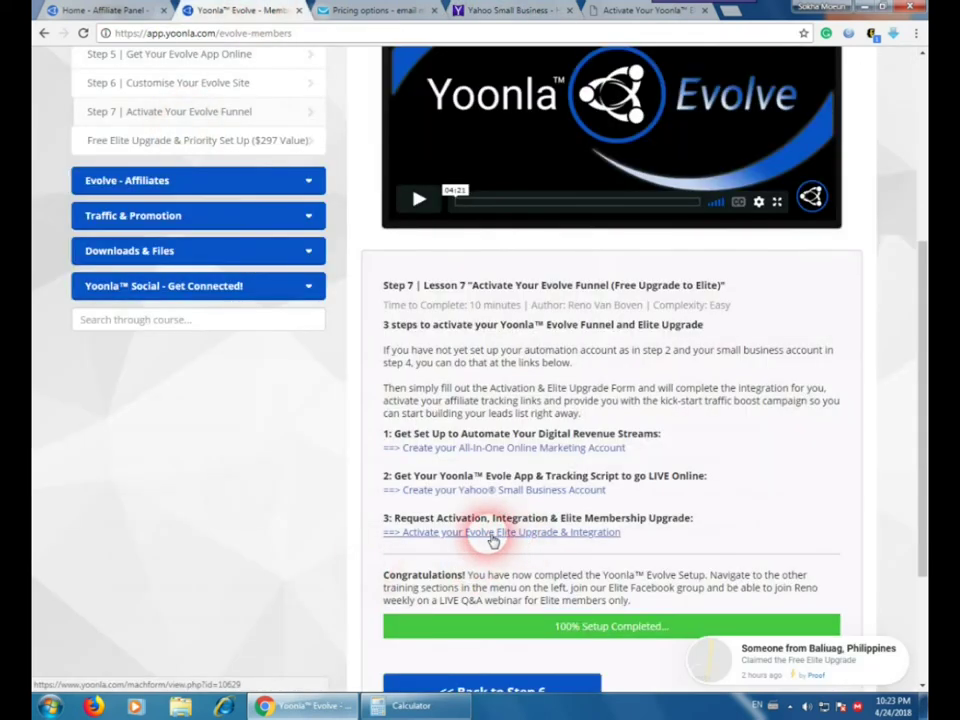
{"action": "left_click", "coordinate": [610, 14]}
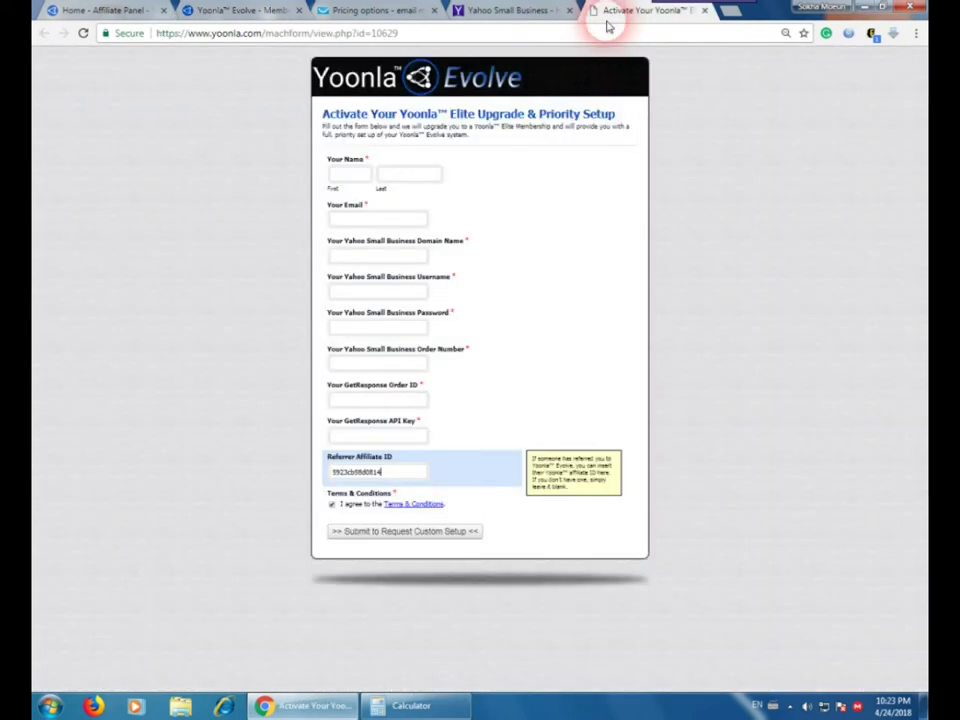
{"action": "left_click", "coordinate": [342, 179]}
{"action": "left_click", "coordinate": [342, 179]}
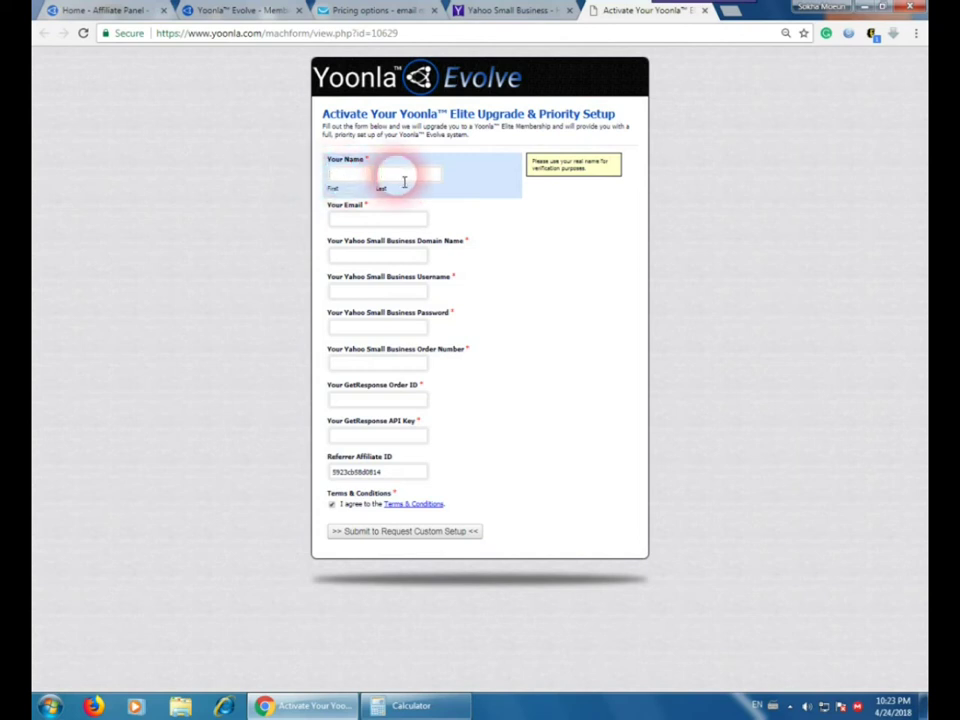
{"action": "left_click", "coordinate": [381, 220]}
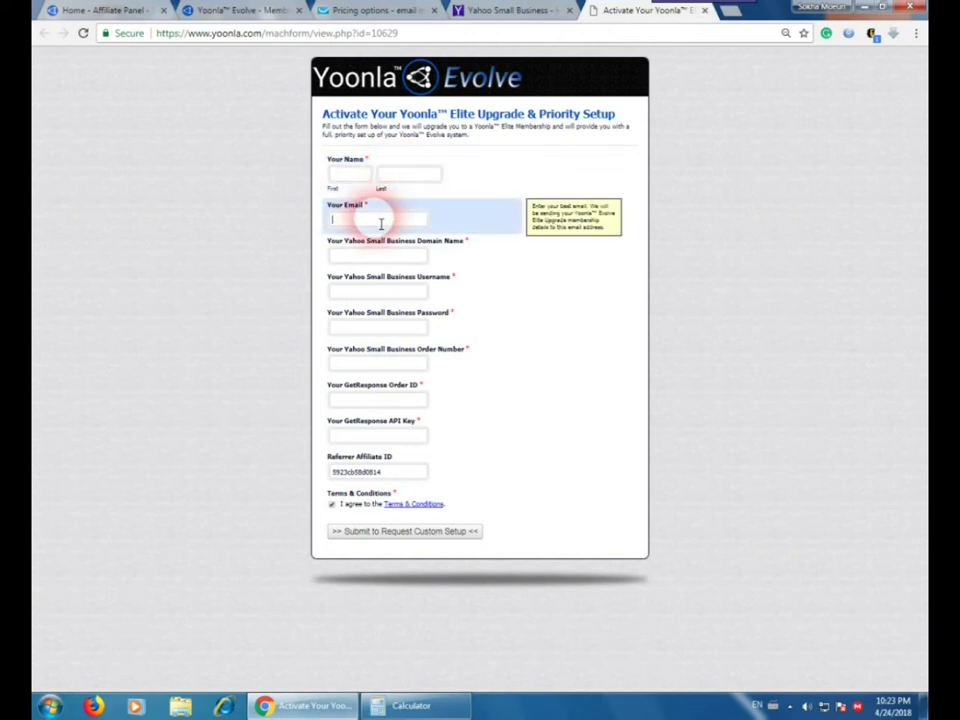
{"action": "left_click", "coordinate": [379, 256]}
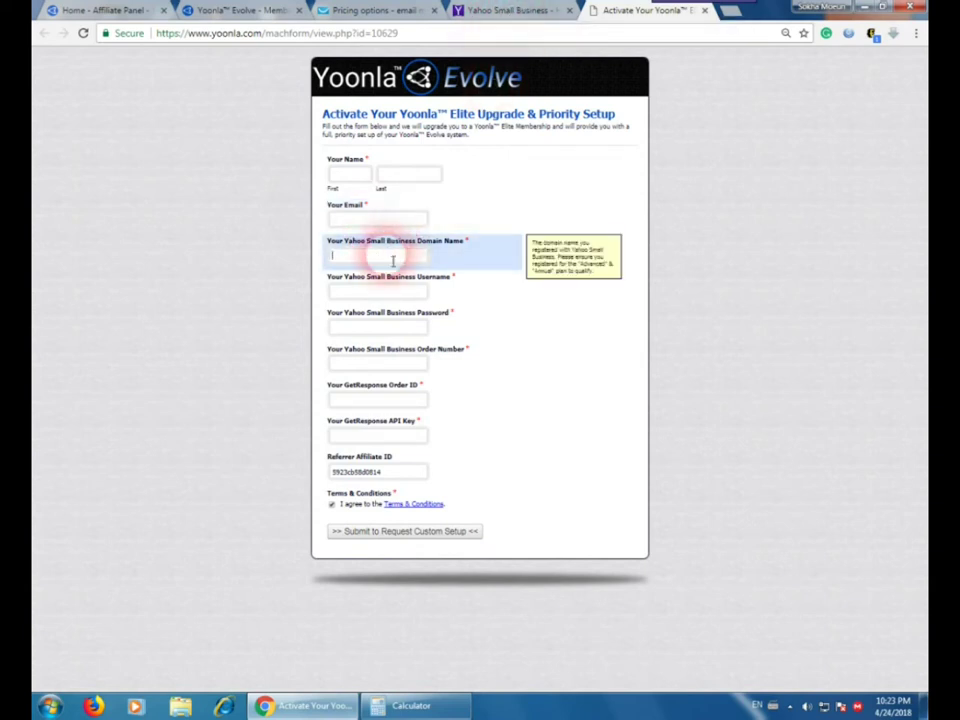
{"action": "left_click", "coordinate": [384, 294]}
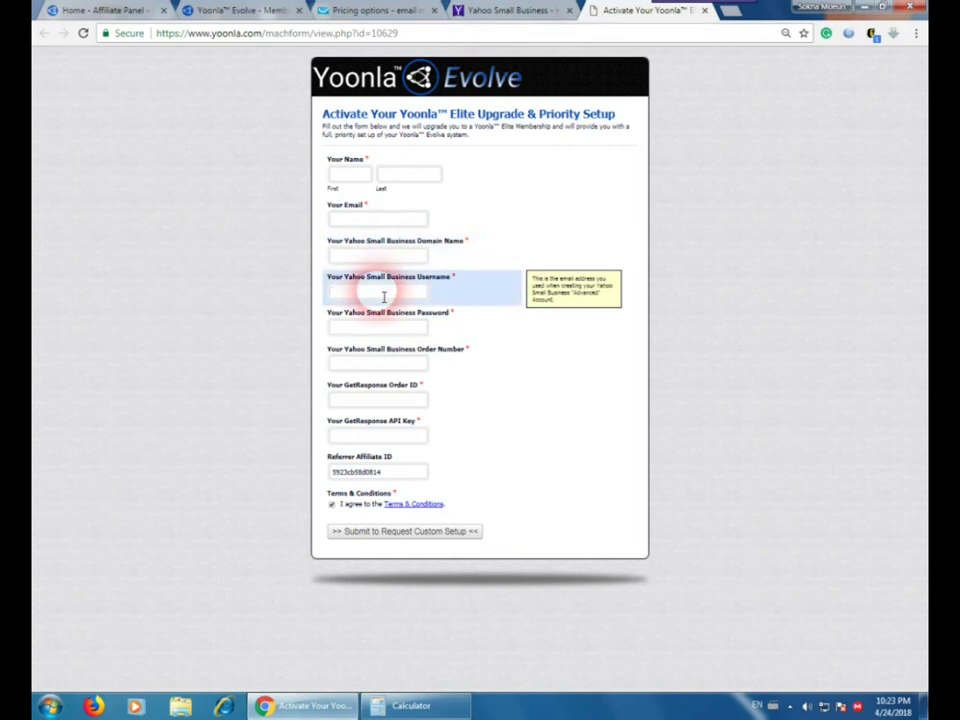
{"action": "mouse_move", "coordinate": [407, 221]}
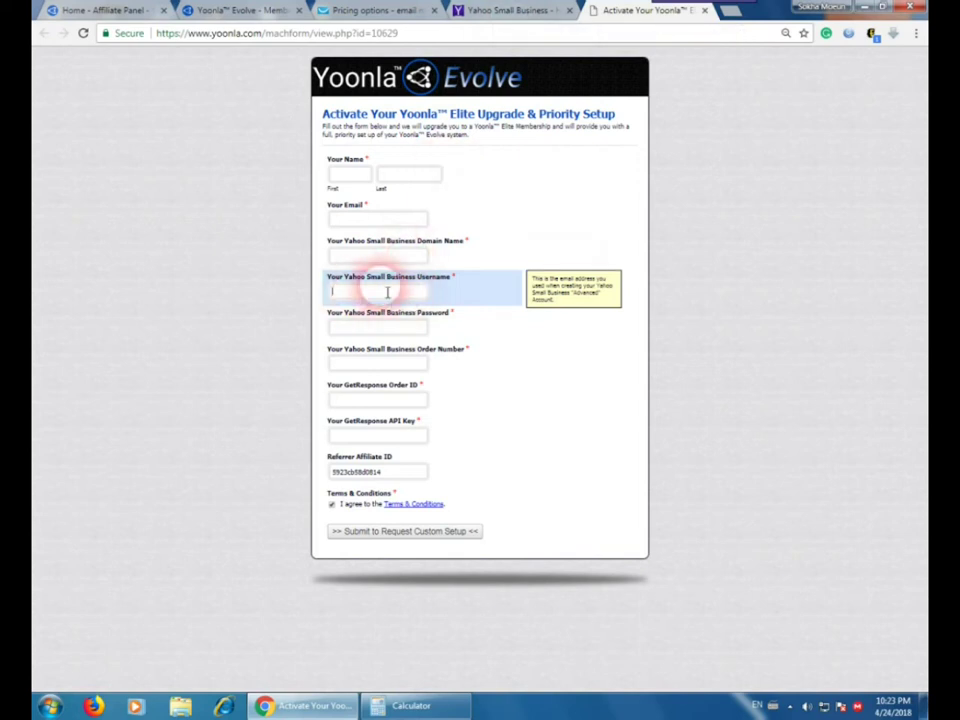
- Read the guidance for the Yahoo Small Business password and order number fields in the Elite upgrade form
{"action": "left_click", "coordinate": [378, 330]}
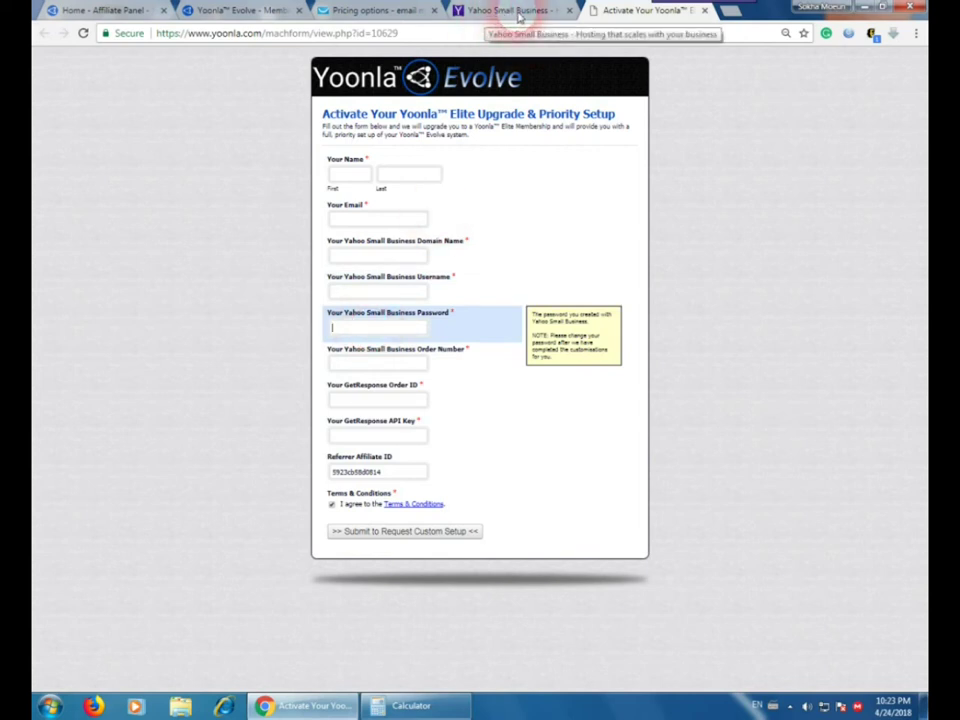
{"action": "left_click", "coordinate": [372, 325]}
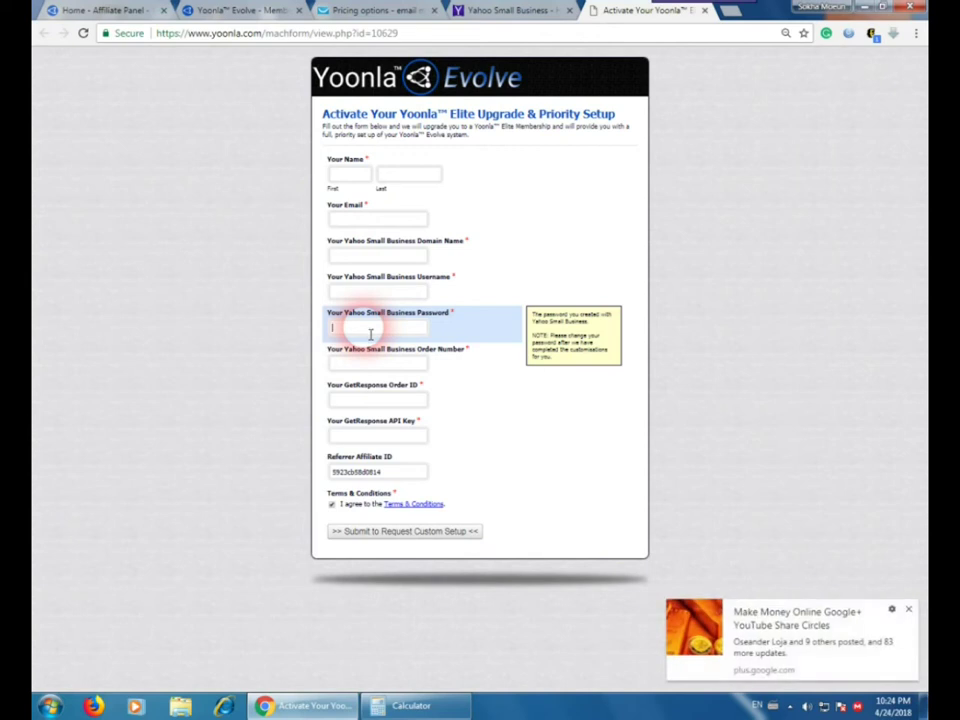
{"action": "left_click", "coordinate": [376, 365]}
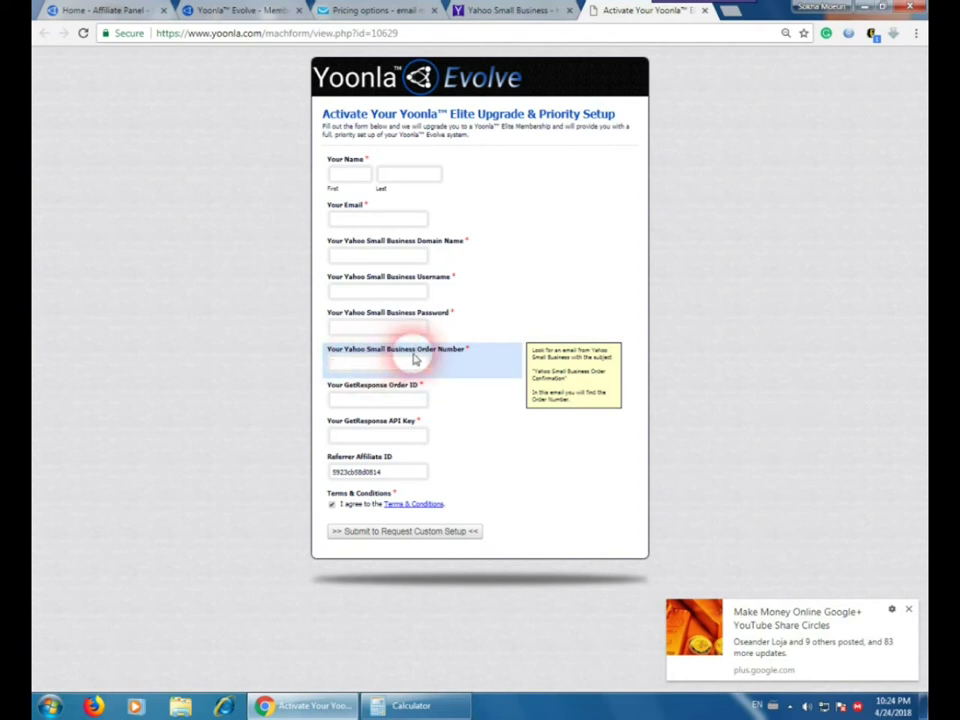
{"action": "left_click_drag", "start_coordinate": [419, 351], "coordinate": [463, 358]}
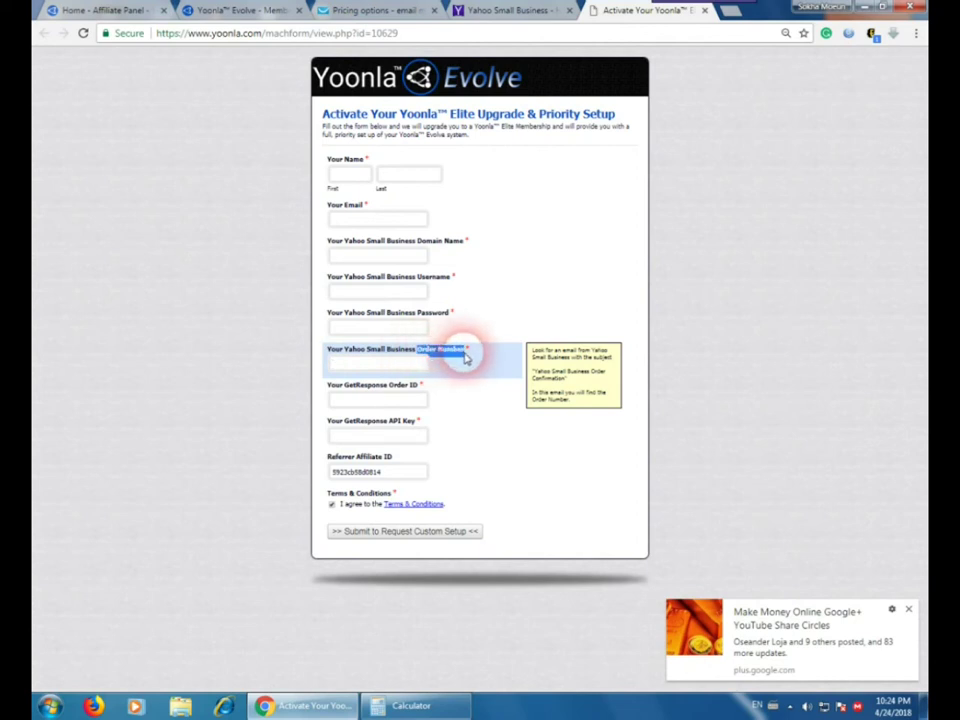
{"action": "left_click", "coordinate": [375, 369]}
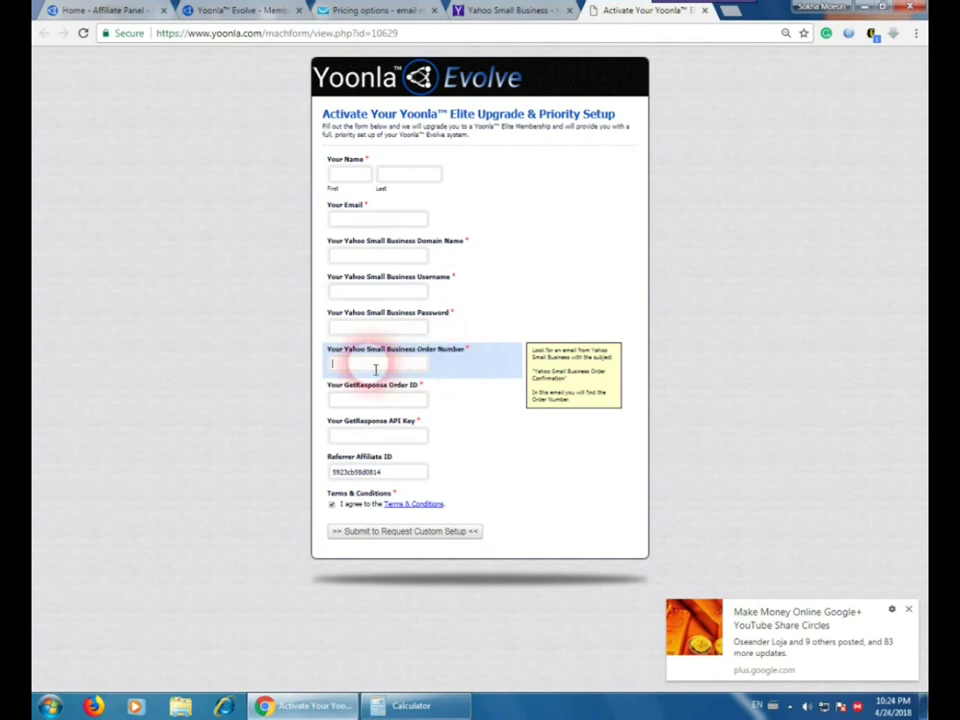
- Read the guidance for the GetResponse Order ID, GetResponse API Key and Referrer Affiliate ID fields
{"action": "left_click", "coordinate": [377, 395]}
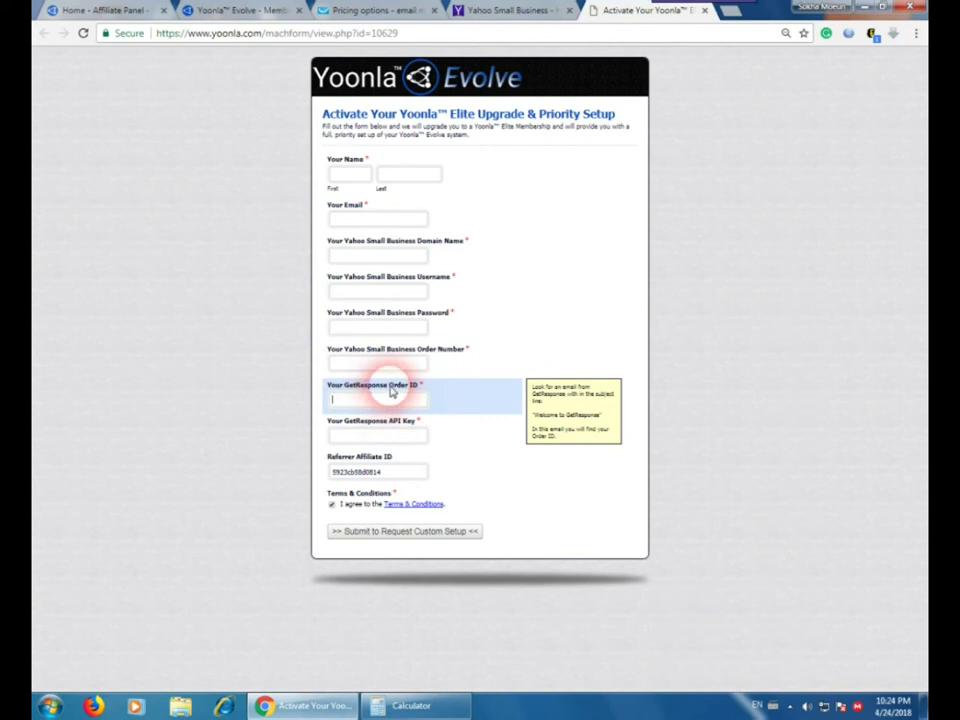
{"action": "left_click_drag", "start_coordinate": [392, 392], "coordinate": [418, 393]}
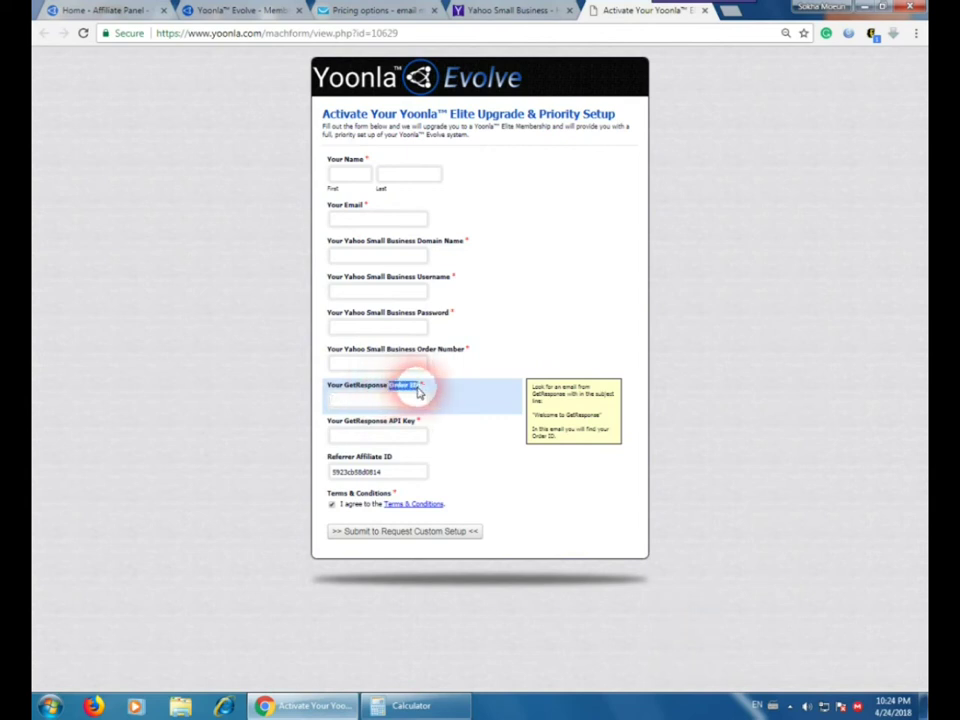
{"action": "left_click", "coordinate": [378, 403]}
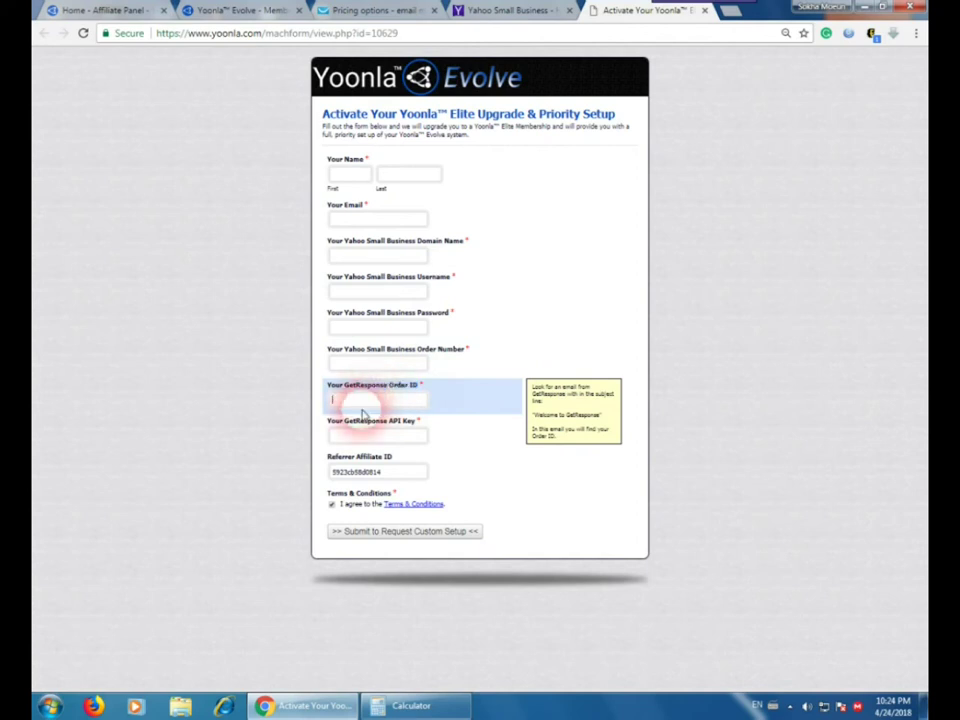
{"action": "left_click", "coordinate": [362, 437]}
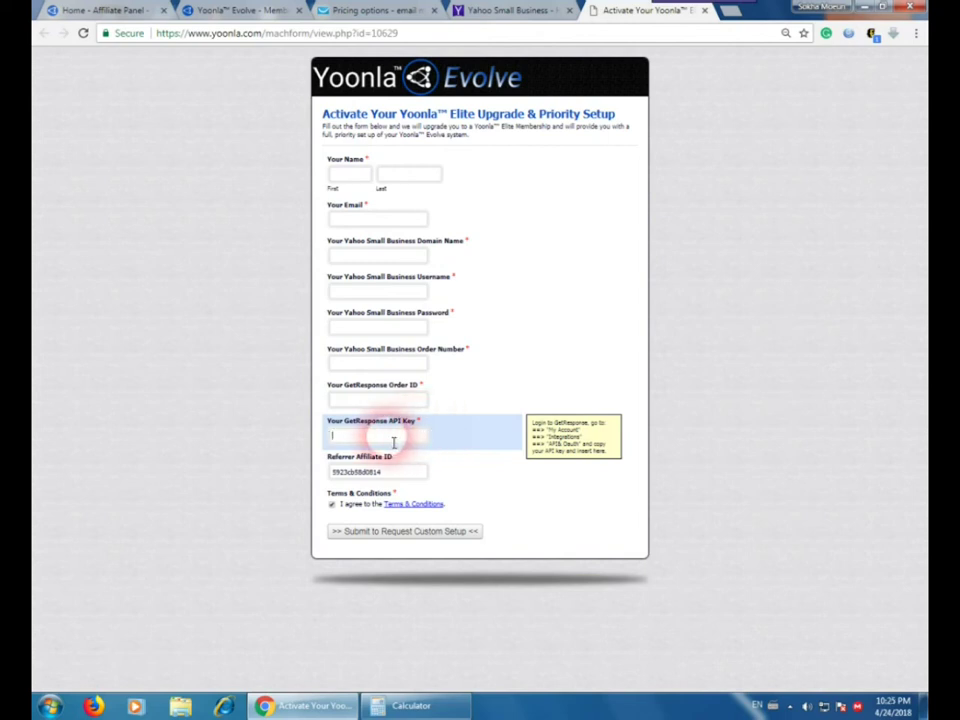
{"action": "mouse_move", "coordinate": [373, 468]}
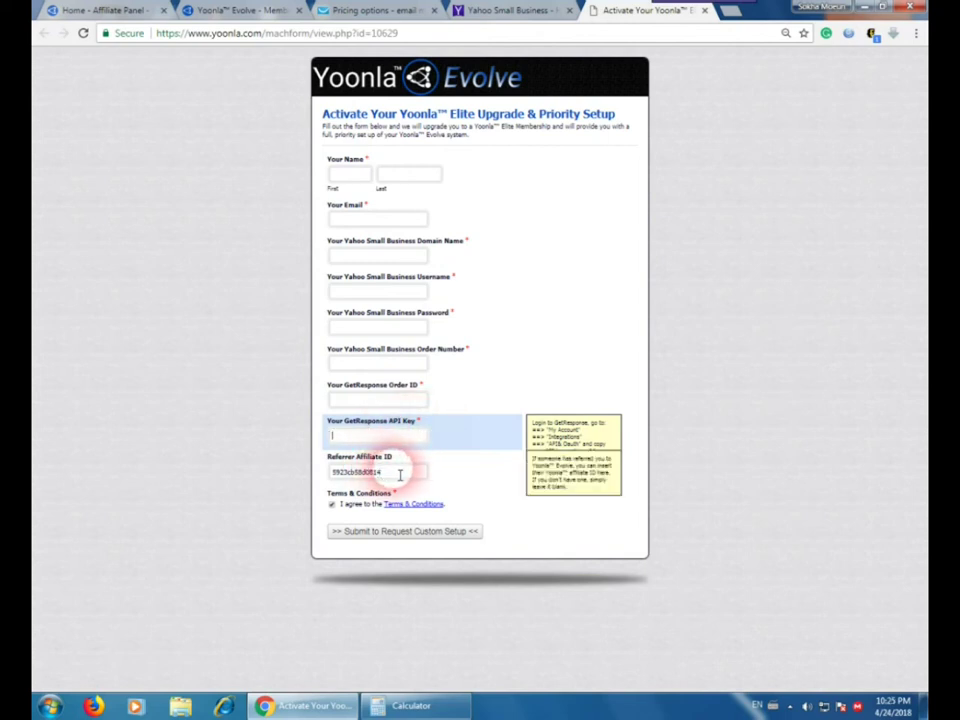
{"action": "left_click", "coordinate": [401, 476]}
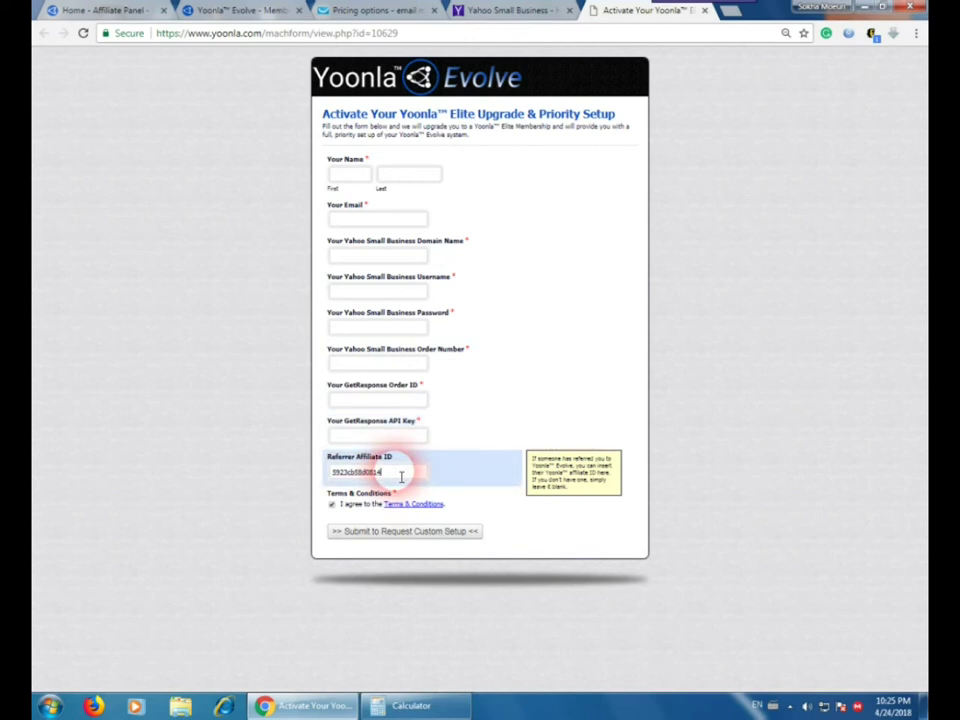
- Copy the affiliate ID from the general affiliate link in the affiliate panel, and paste it over the Referrer Affiliate ID in the form
{"action": "left_click", "coordinate": [105, 10]}
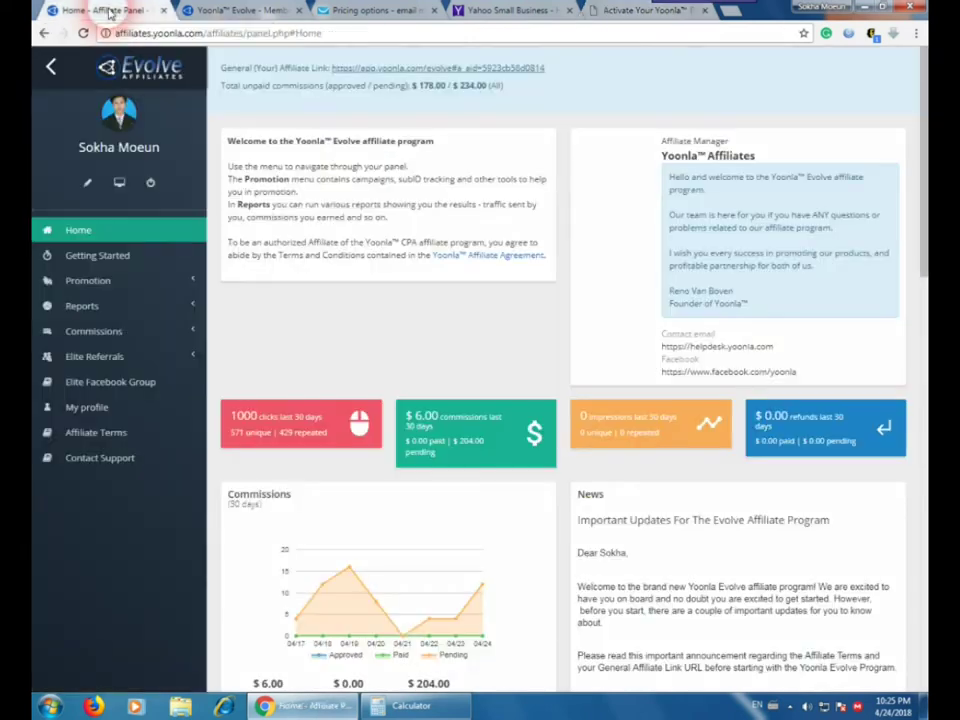
{"action": "left_click_drag", "start_coordinate": [540, 69], "coordinate": [482, 68]}
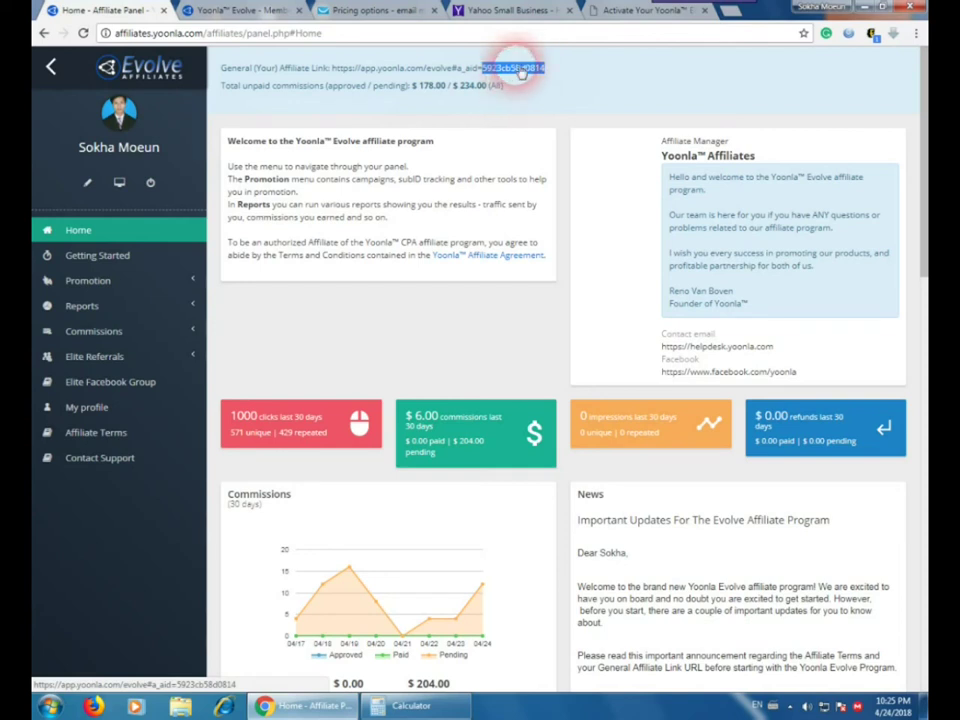
{"action": "right_click", "coordinate": [520, 75]}
{"action": "left_click", "coordinate": [546, 176]}
{"action": "left_click", "coordinate": [620, 12]}
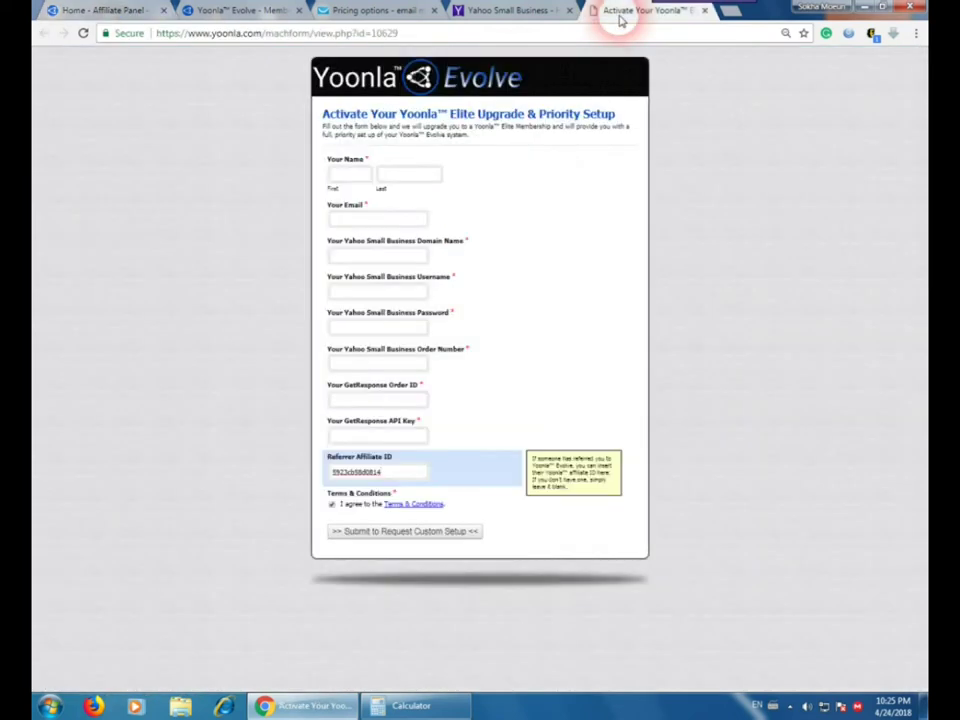
{"action": "left_click_drag", "start_coordinate": [396, 488], "coordinate": [308, 482]}
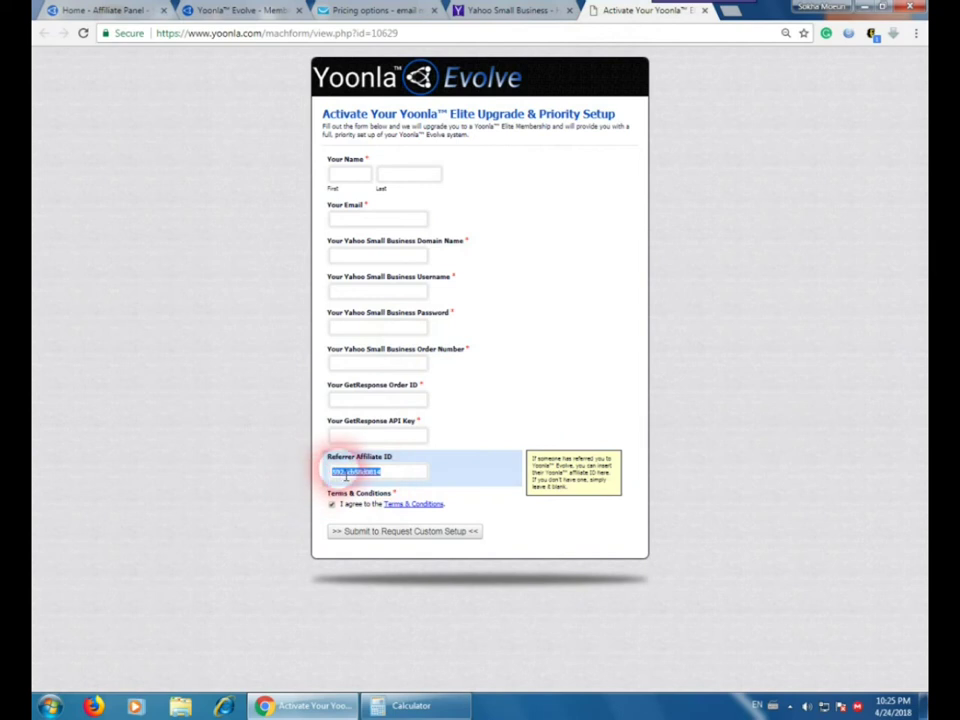
{"action": "key", "text": "ctrl+v"}
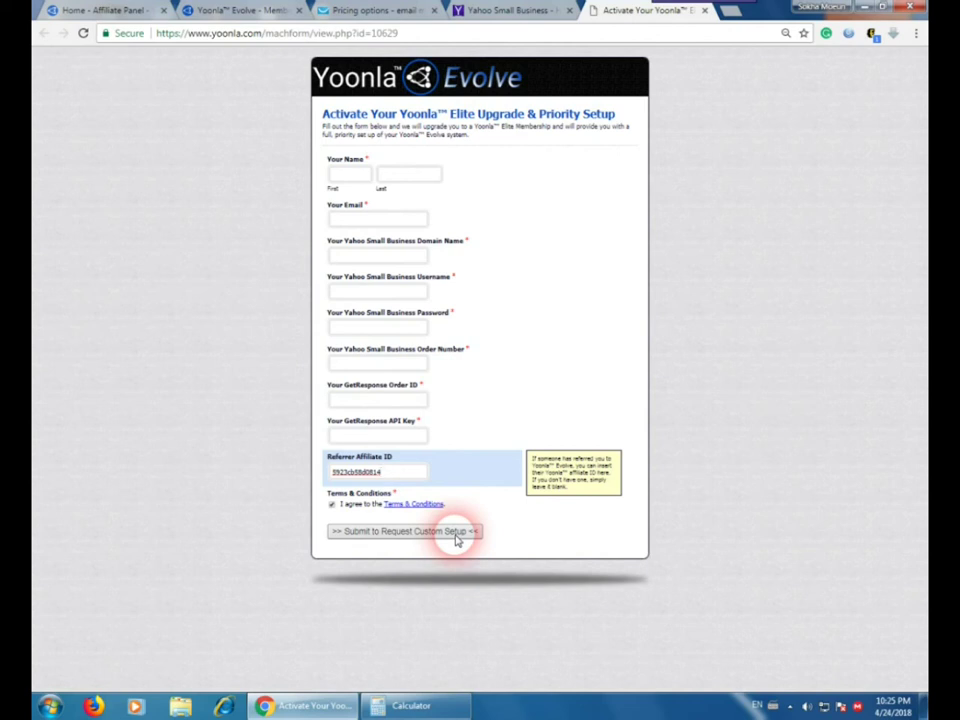
- Look over the affiliate panel's home page with its affiliate link and commissions, and return to the video of the Step 7 lesson
{"action": "mouse_move", "coordinate": [349, 212]}
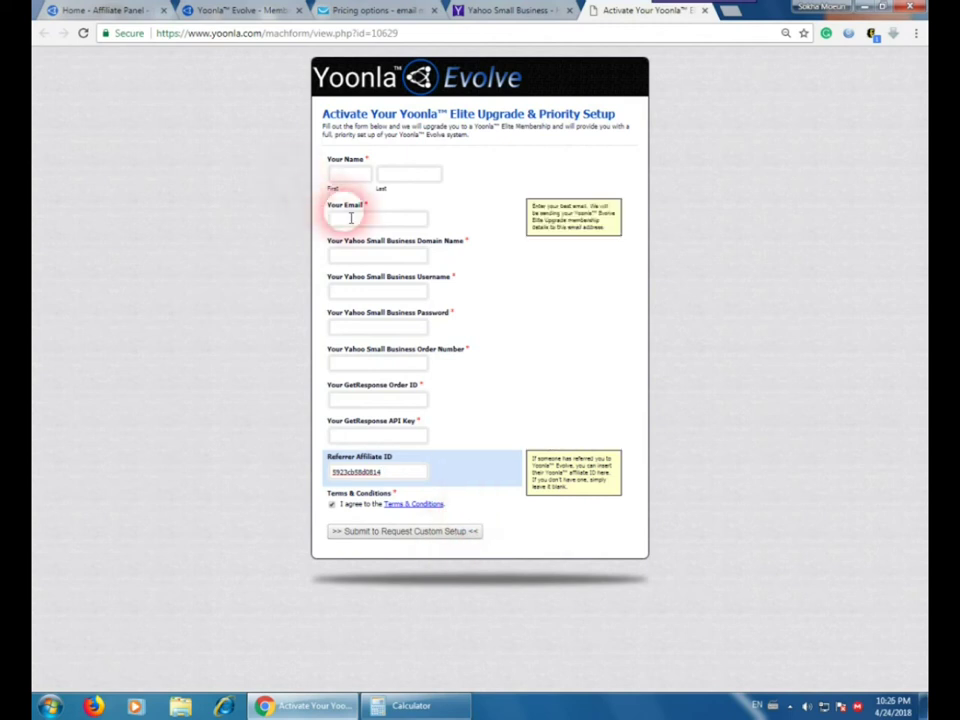
{"action": "left_click", "coordinate": [112, 12]}
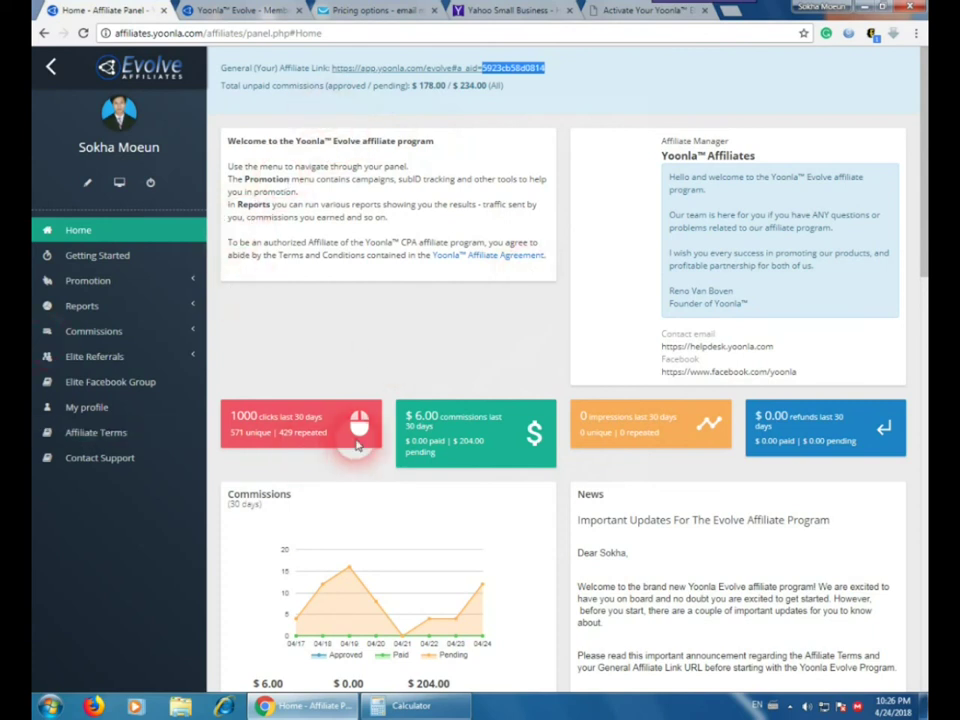
{"action": "left_click", "coordinate": [562, 72]}
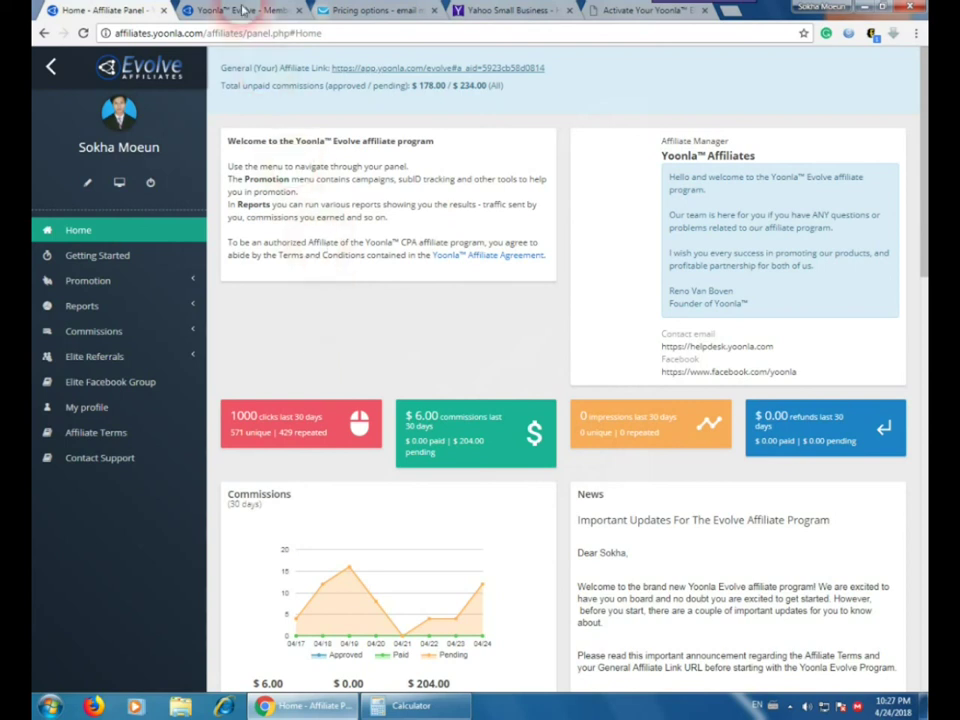
{"action": "left_click", "coordinate": [195, 10]}
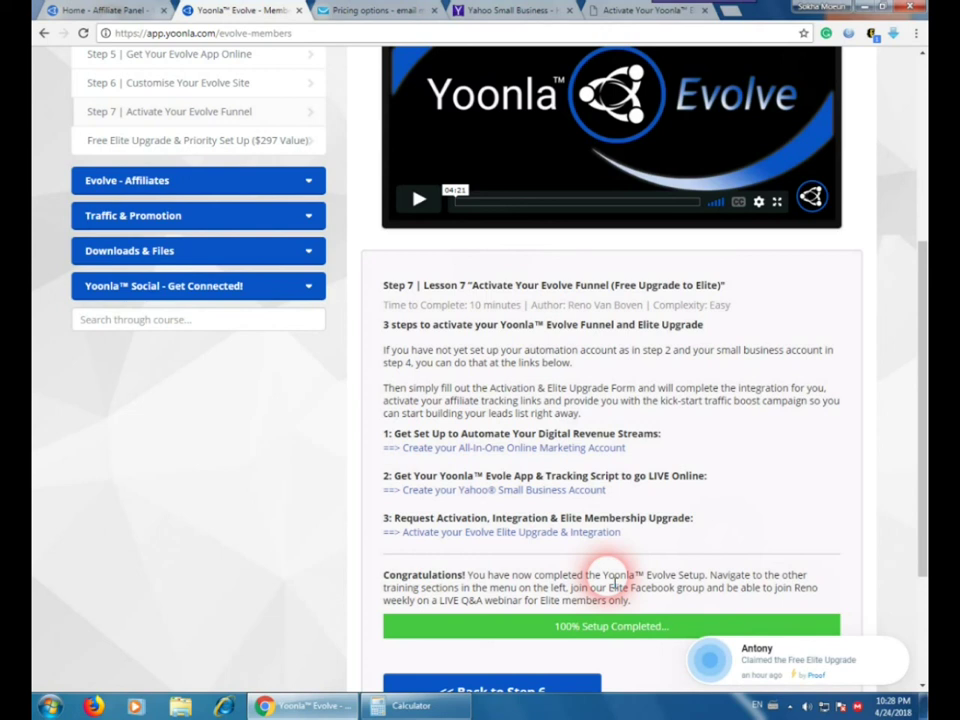
{"action": "scroll", "coordinate": [653, 510], "scroll_direction": "up", "scroll_amount": 3}
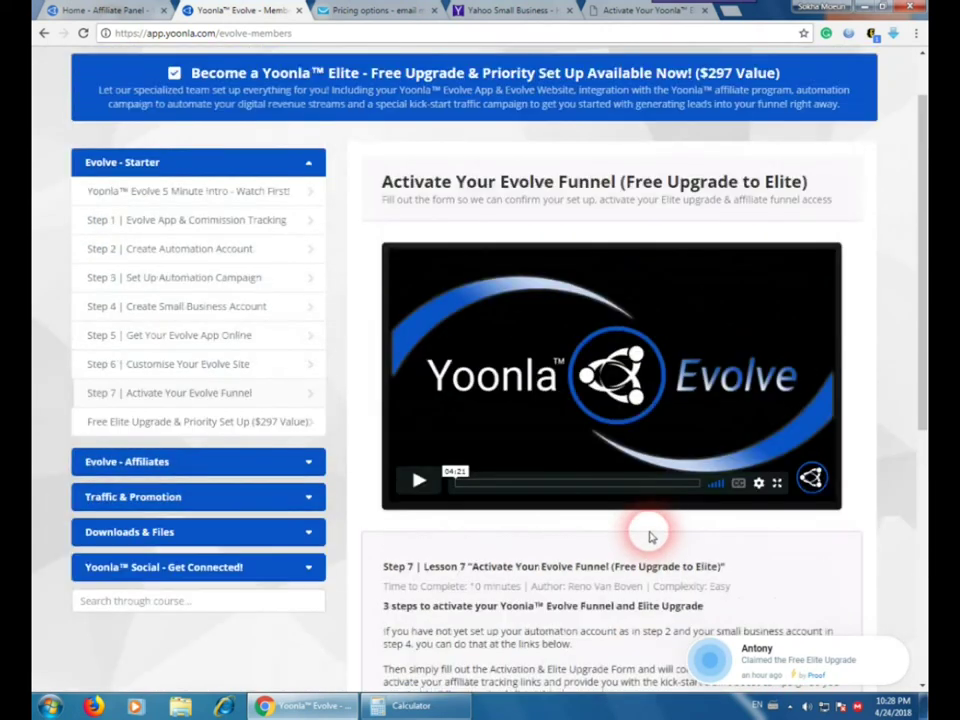